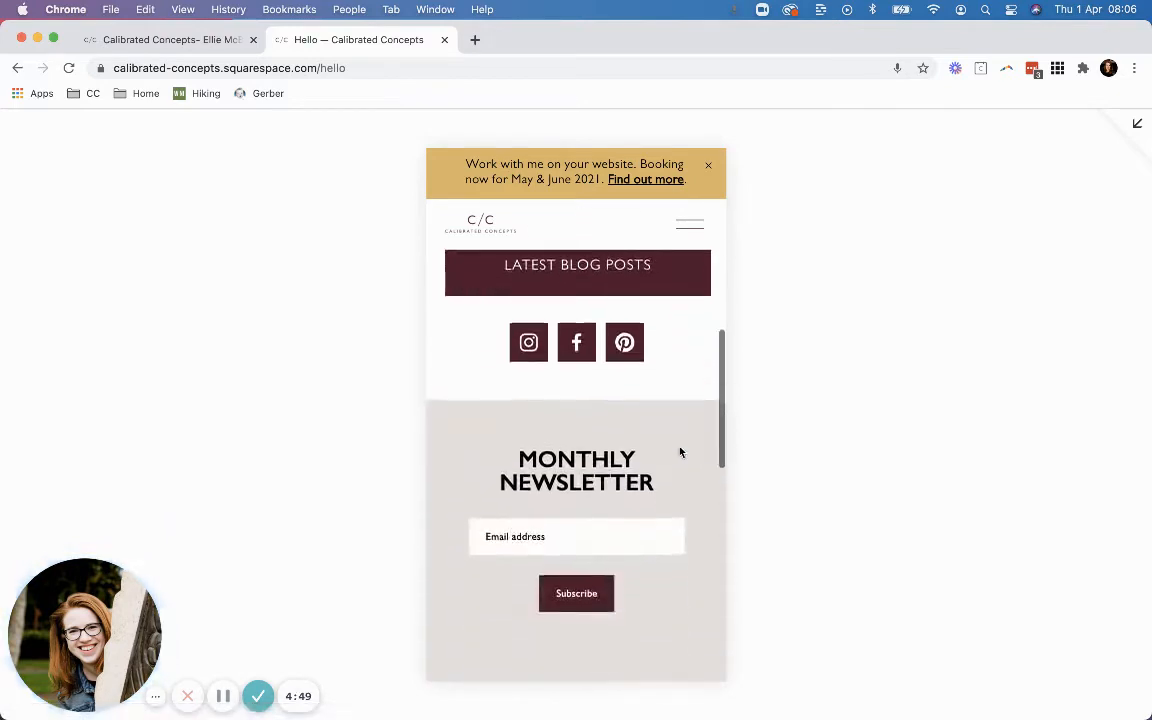
- Close the Hello page's full-size preview and switch to the other browser tab to view the site's Not Linked pages
{"action": "scroll", "coordinate": [681, 453], "scroll_direction": "up", "scroll_amount": 10}
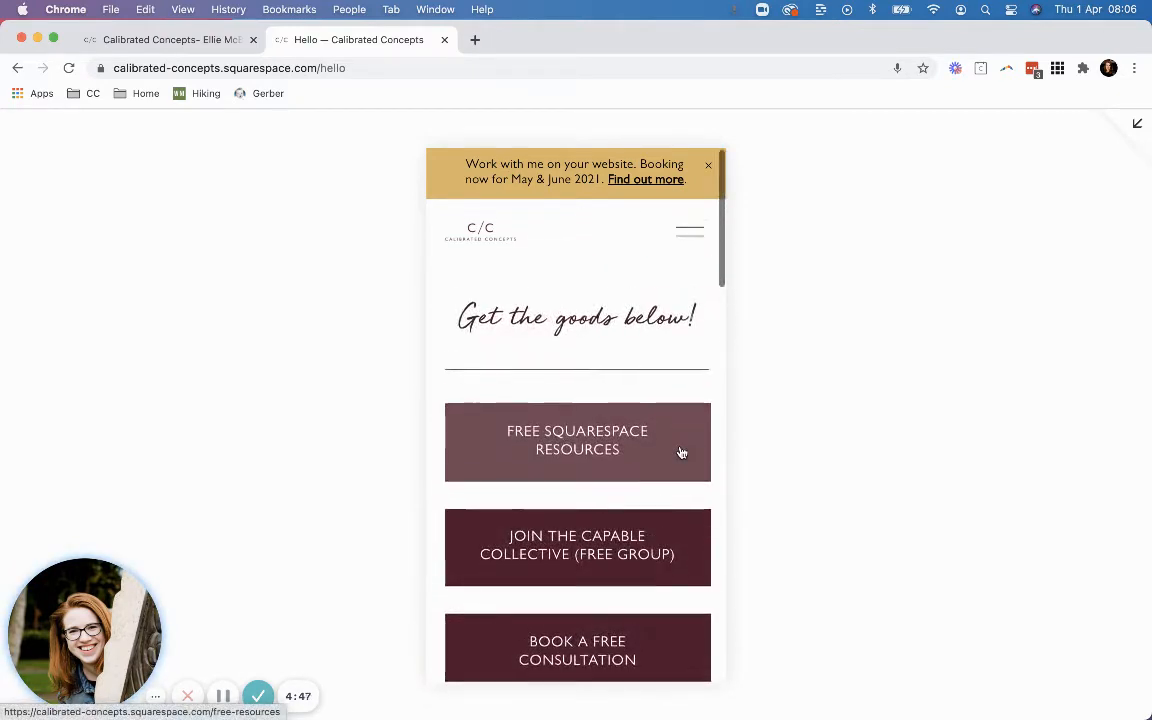
{"action": "left_click", "coordinate": [1140, 125]}
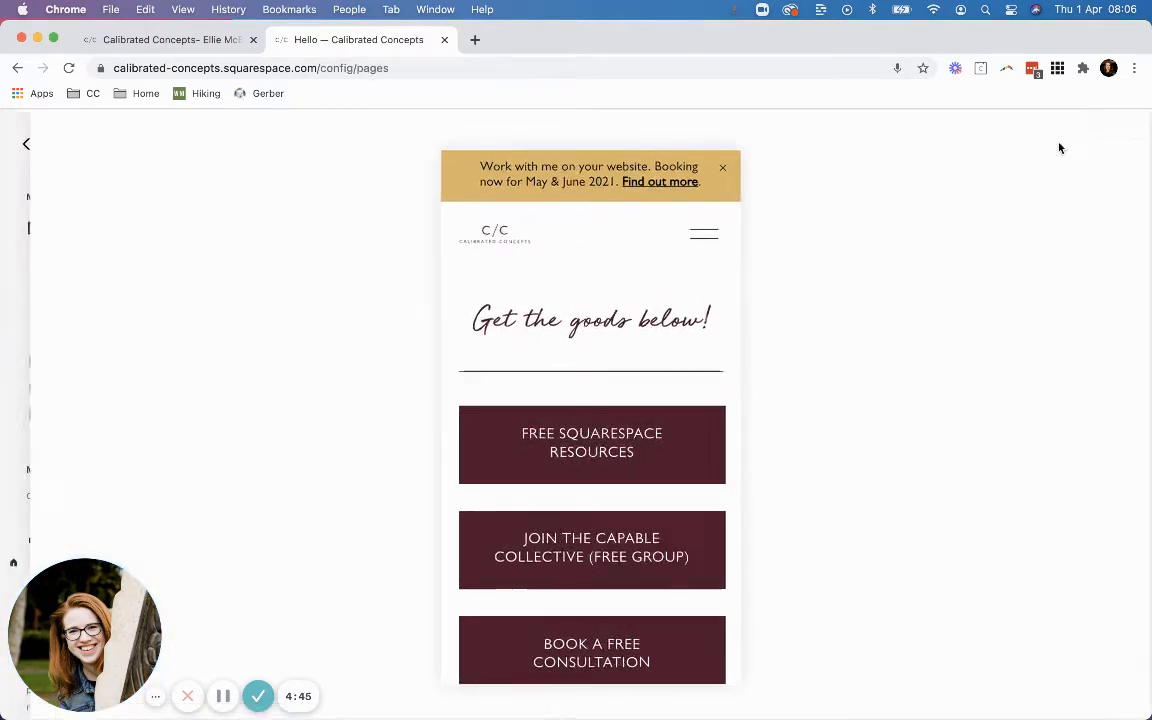
{"action": "left_click", "coordinate": [183, 41]}
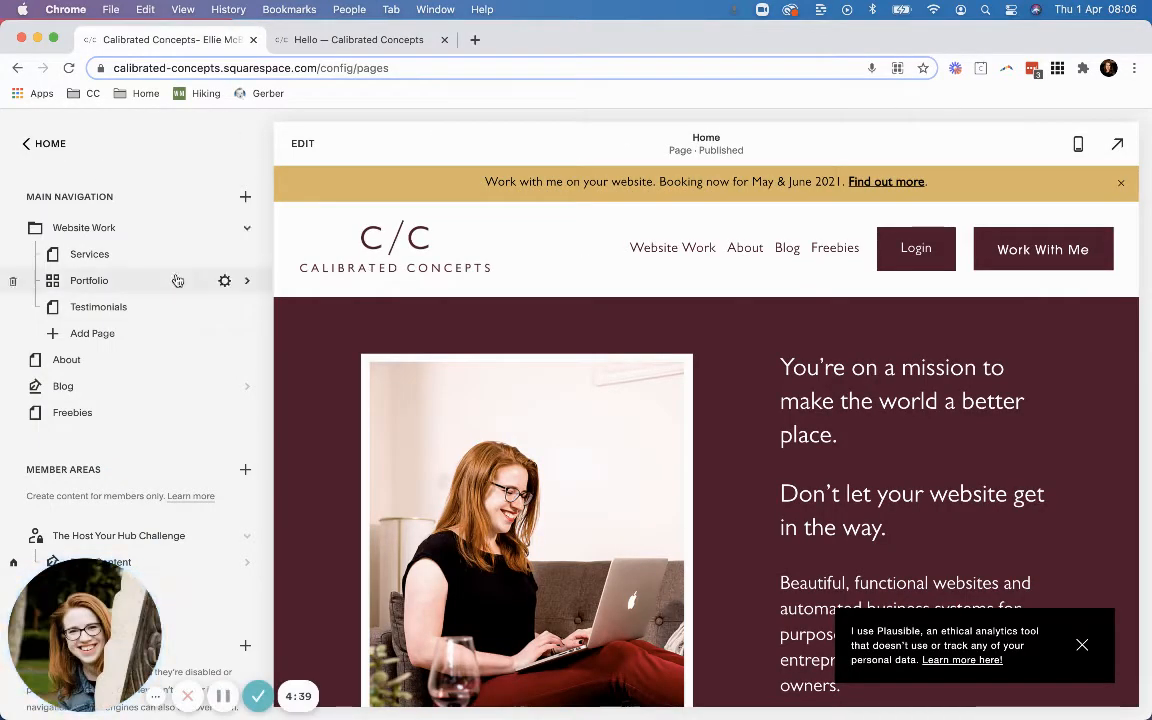
{"action": "scroll", "coordinate": [180, 278], "scroll_direction": "down", "scroll_amount": 5}
{"action": "left_click_drag", "start_coordinate": [80, 618], "coordinate": [225, 618]}
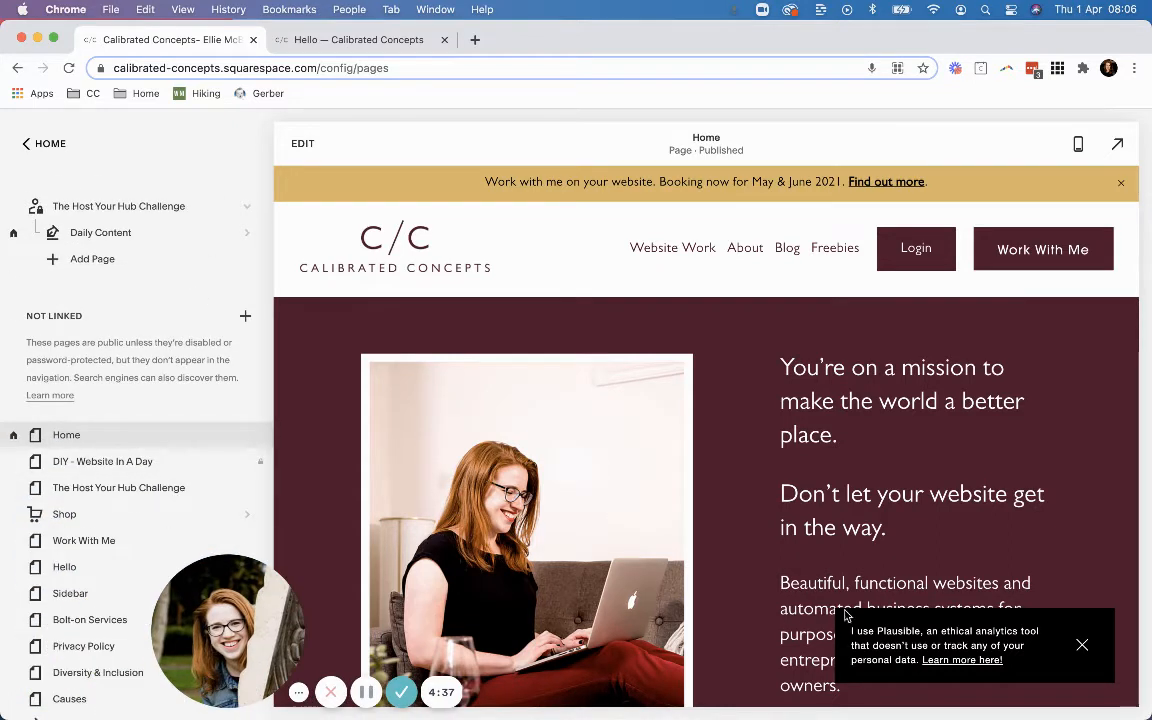
{"action": "left_click_drag", "start_coordinate": [300, 555], "coordinate": [845, 465]}
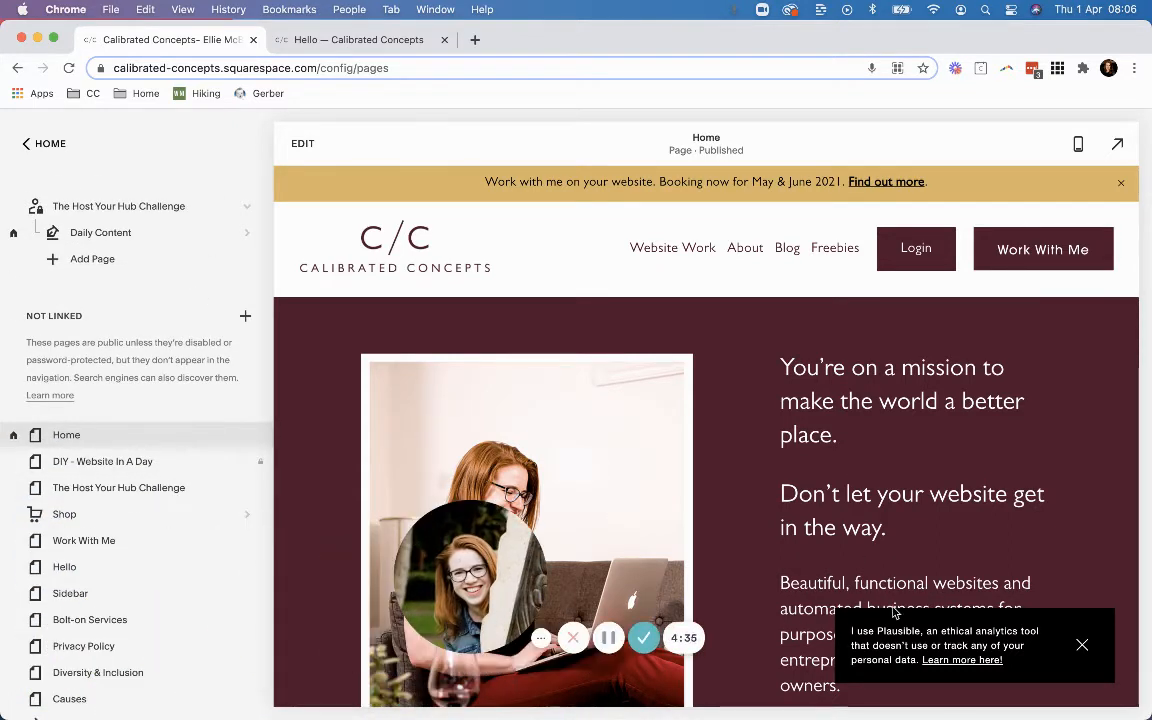
{"action": "left_click_drag", "start_coordinate": [465, 575], "coordinate": [85, 638]}
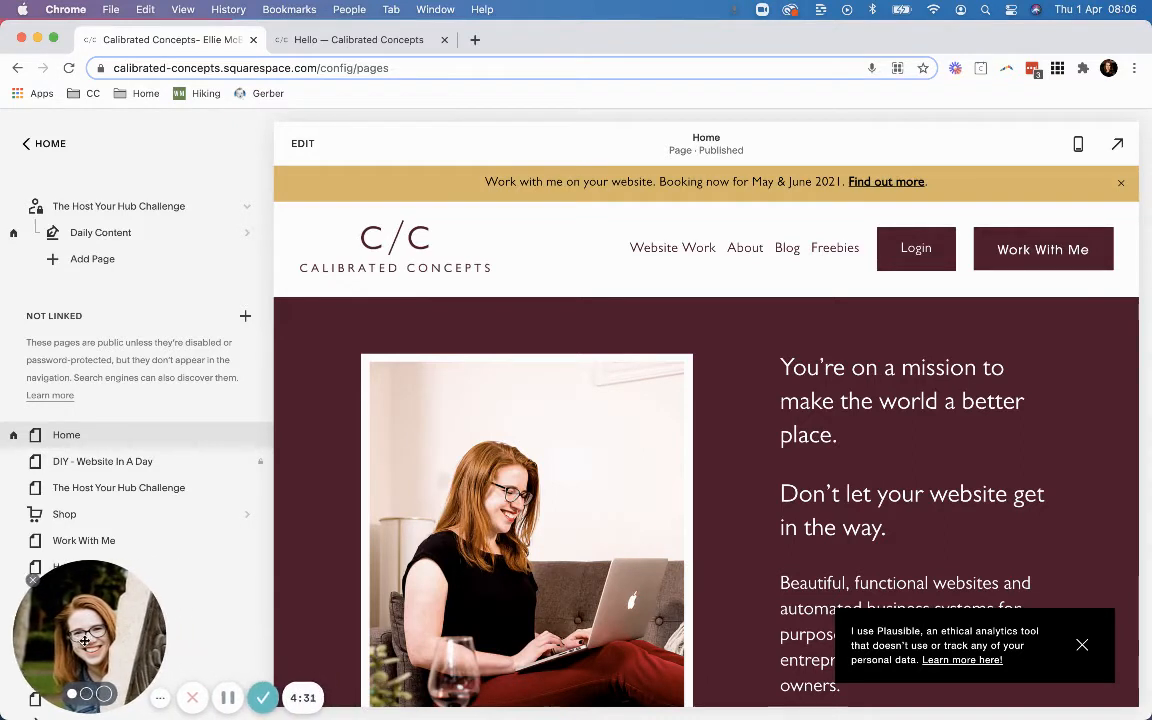
- Add a blank page named Links to the Not Linked section of the site
{"action": "scroll", "coordinate": [110, 442], "scroll_direction": "down", "scroll_amount": 4}
{"action": "scroll", "coordinate": [121, 416], "scroll_direction": "up", "scroll_amount": 2}
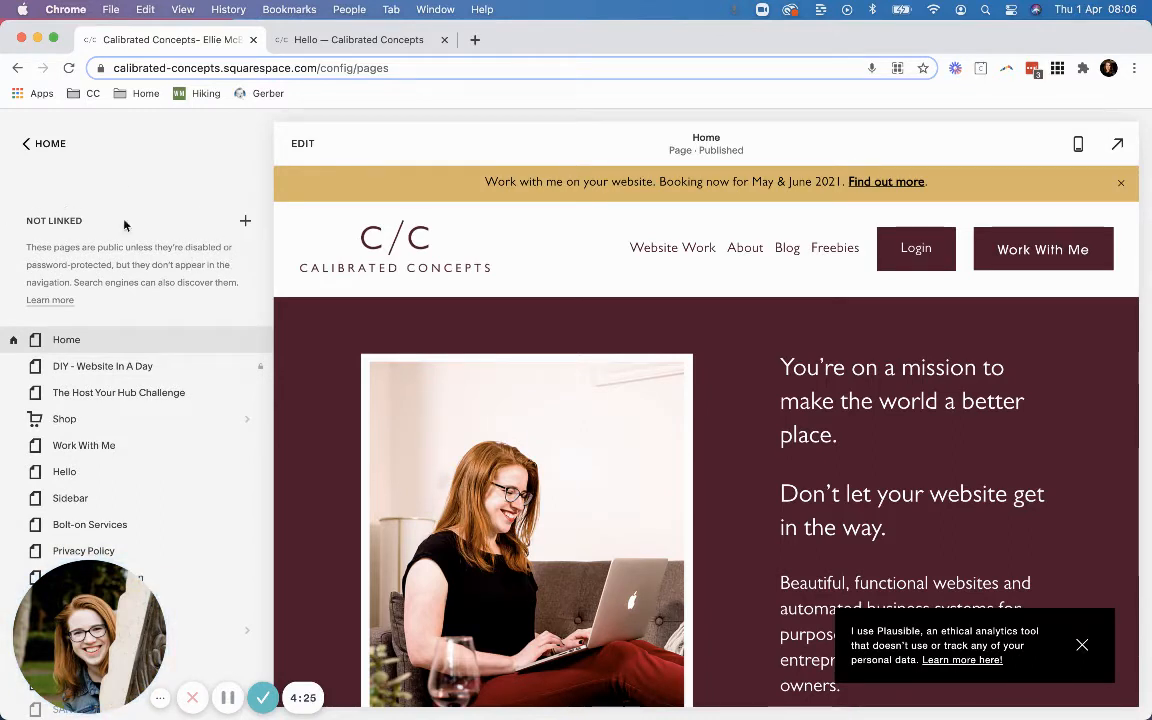
{"action": "left_click", "coordinate": [245, 224]}
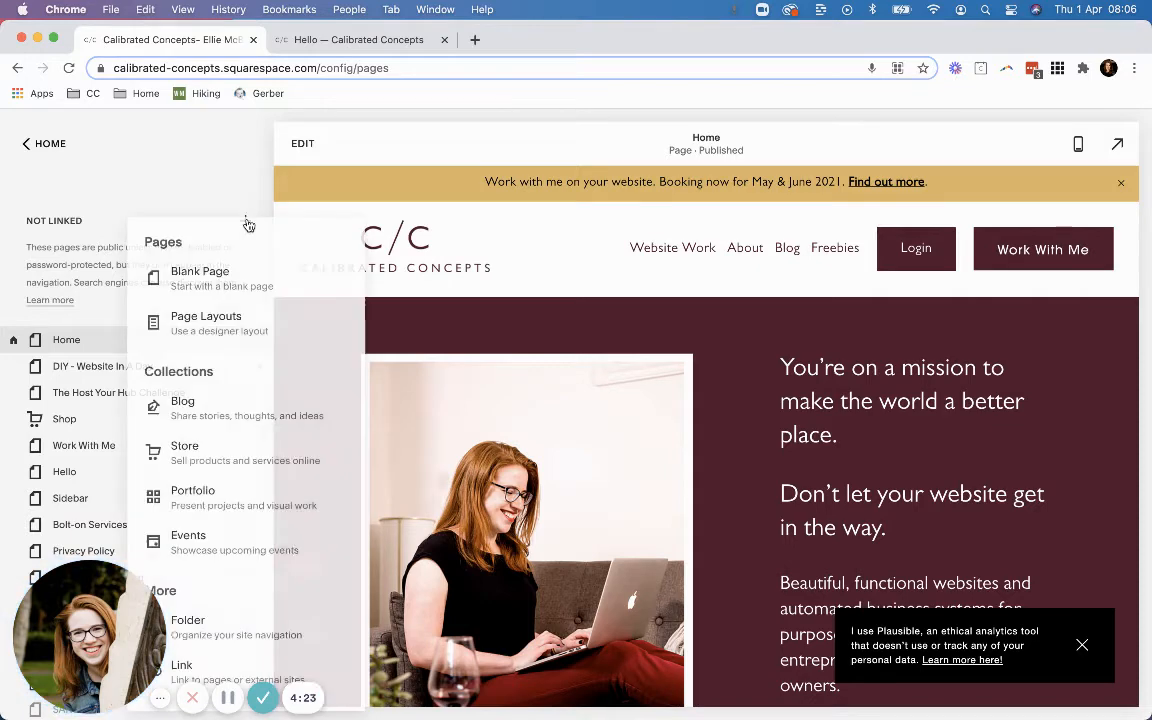
{"action": "left_click", "coordinate": [204, 286]}
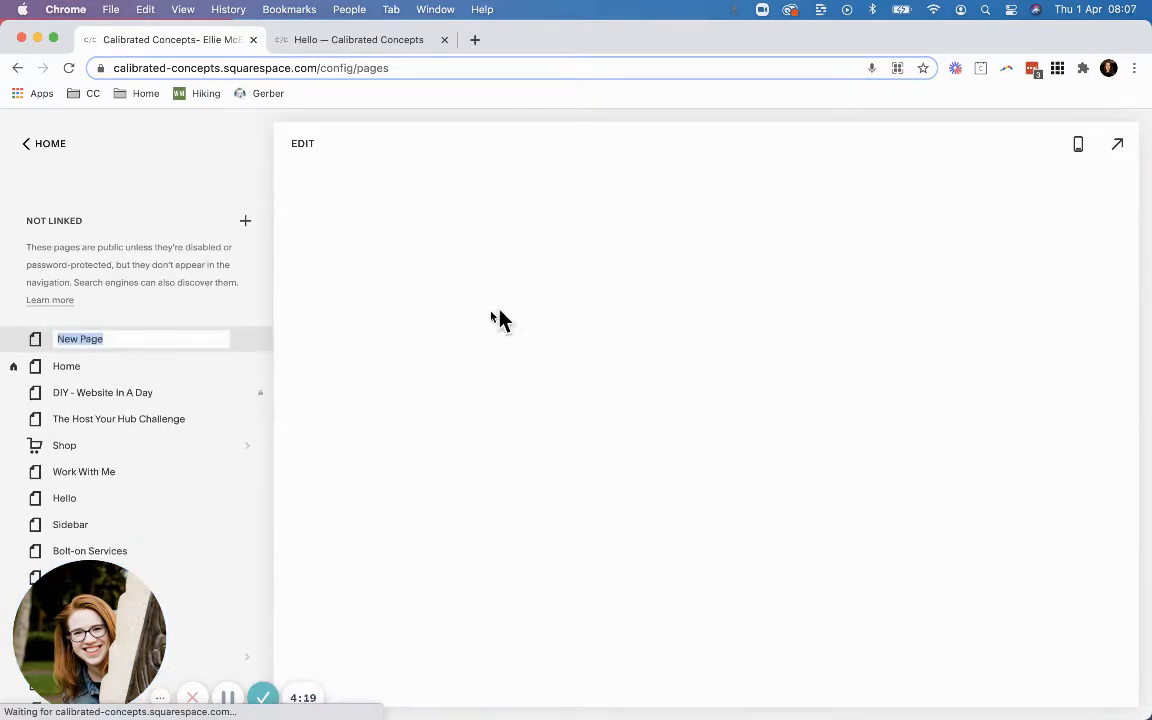
{"action": "type", "text": "Lin"}
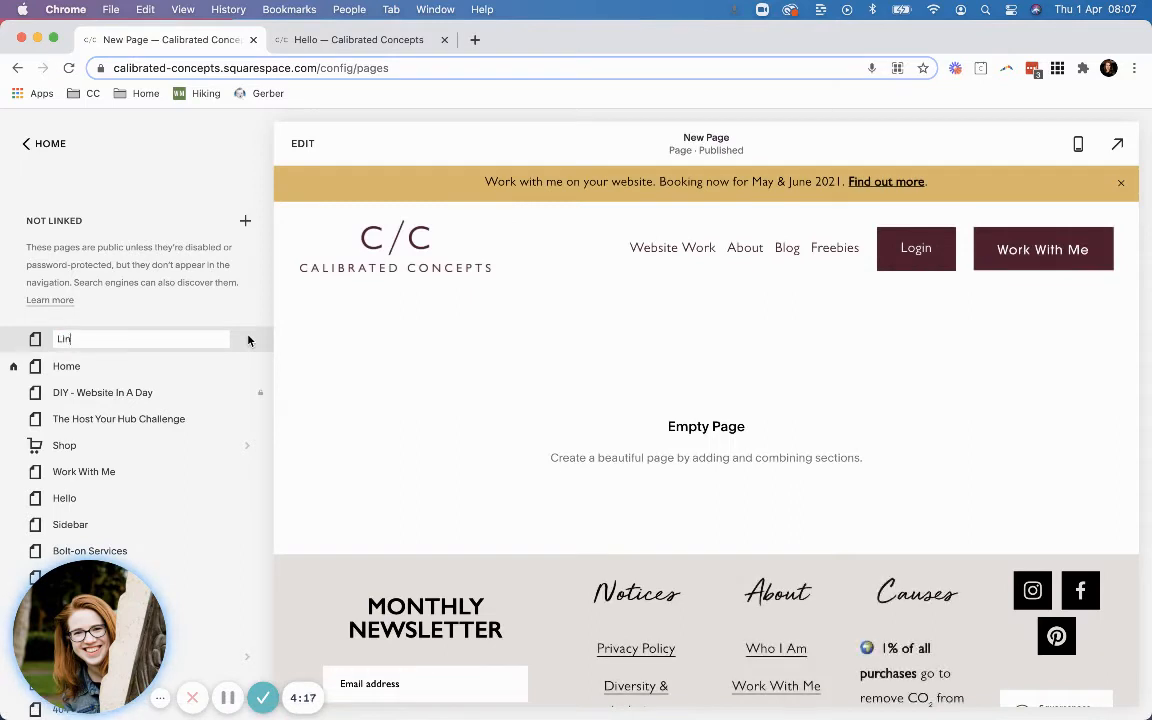
{"action": "type", "text": "ks"}
{"action": "key", "text": "Return"}
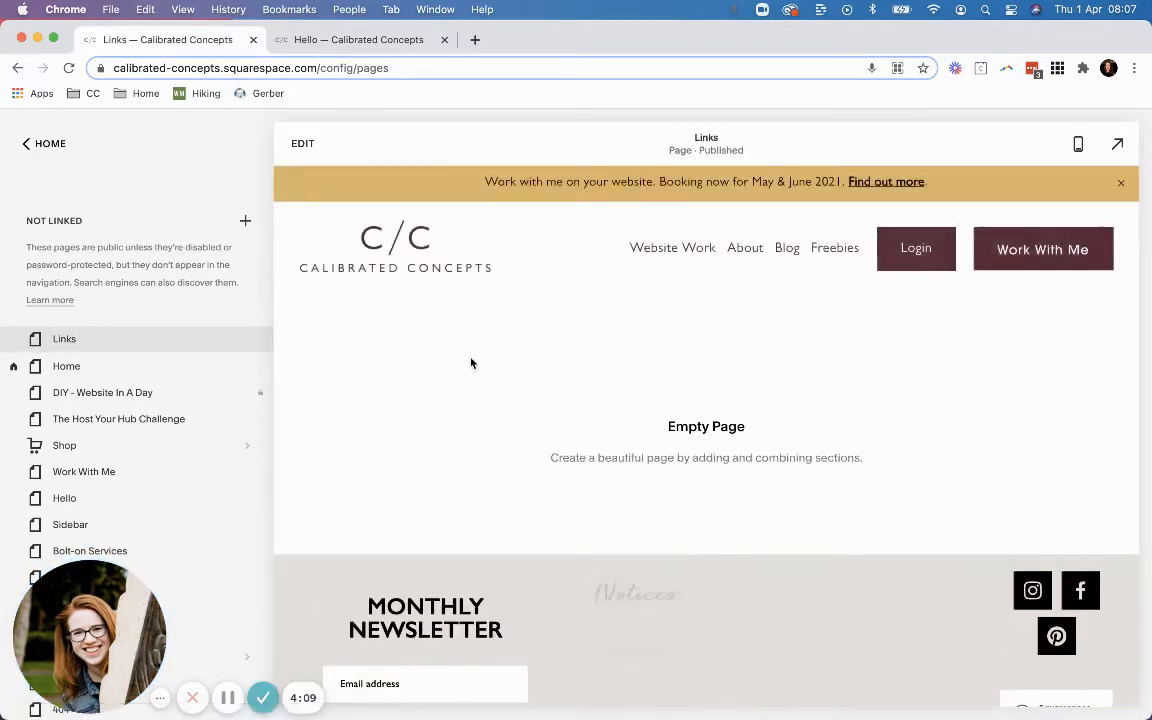
- Start editing the Links page and add a blank section to it
{"action": "left_click", "coordinate": [302, 145]}
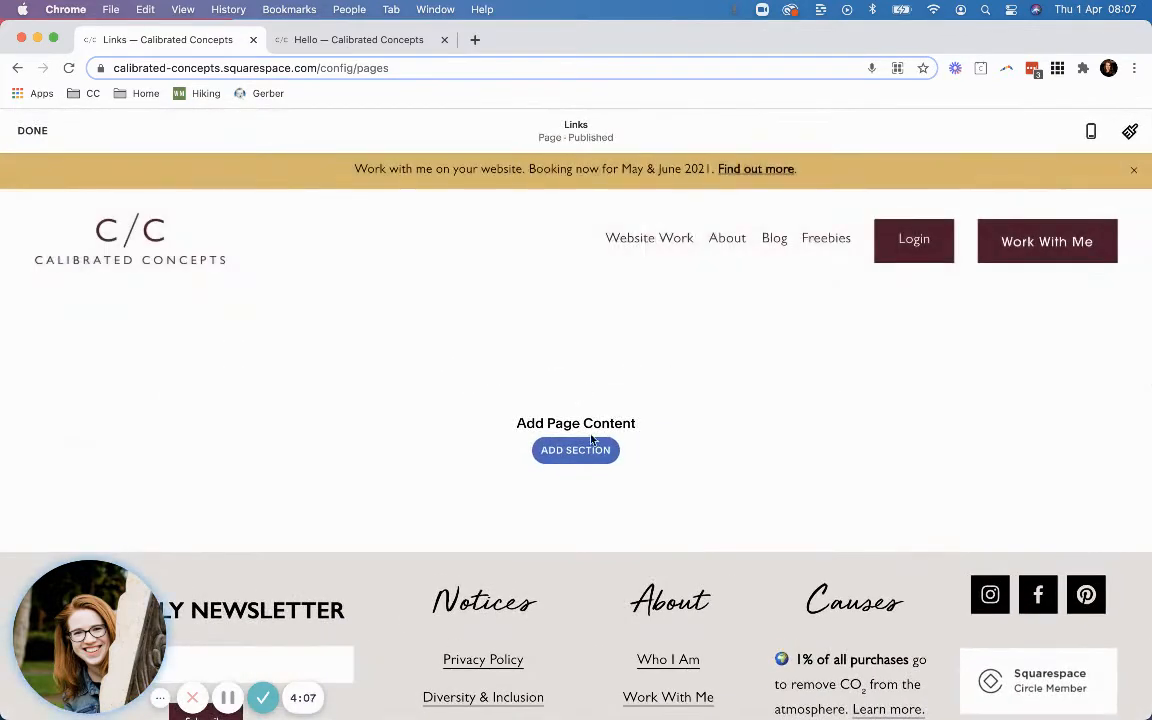
{"action": "left_click", "coordinate": [590, 451]}
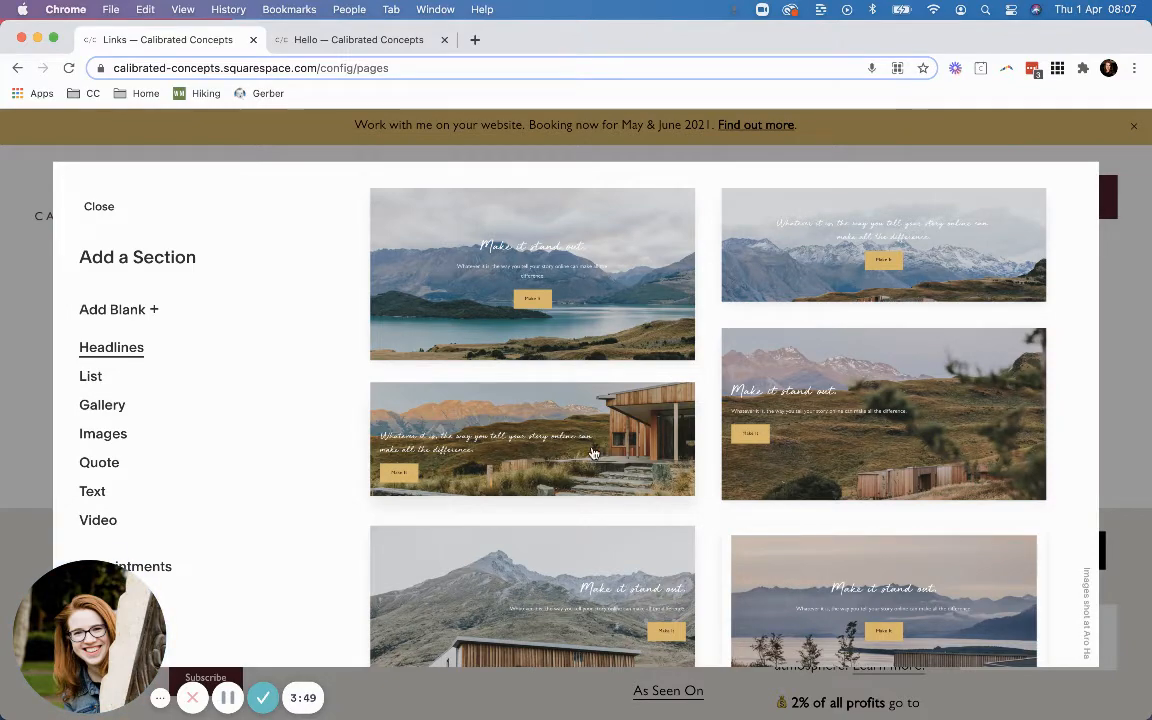
{"action": "left_click", "coordinate": [120, 310]}
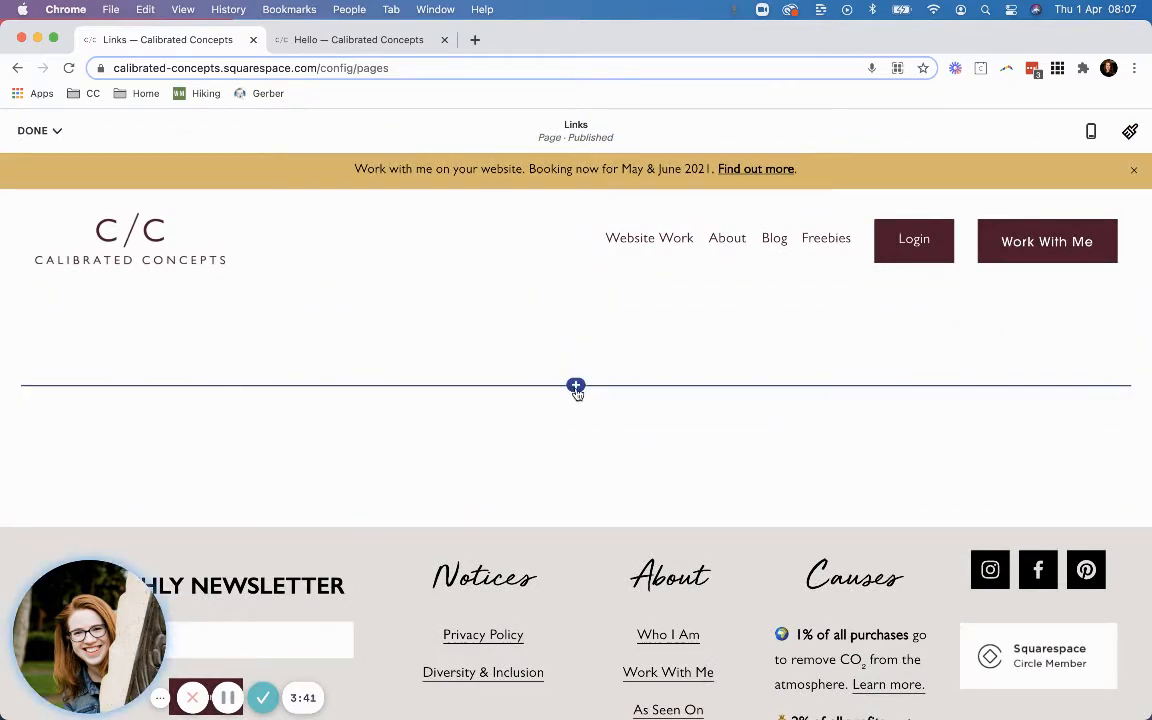
- Insert a button block in the blank section and set its size to L
{"action": "left_click", "coordinate": [576, 387]}
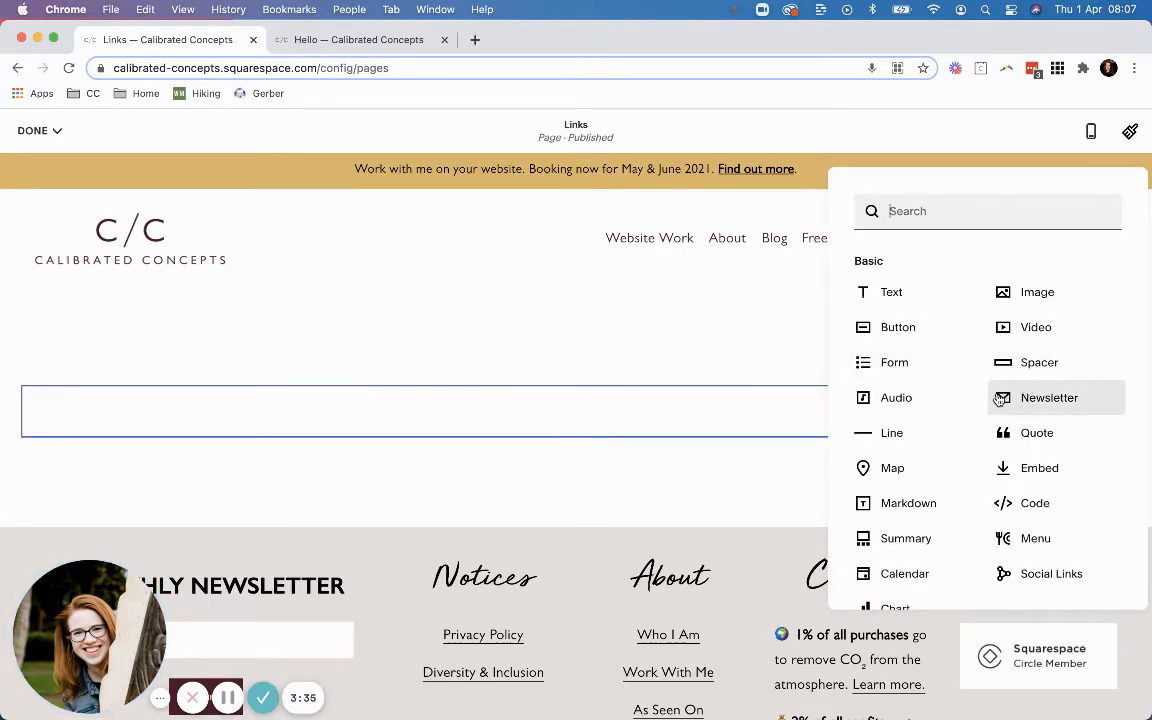
{"action": "left_click", "coordinate": [903, 333]}
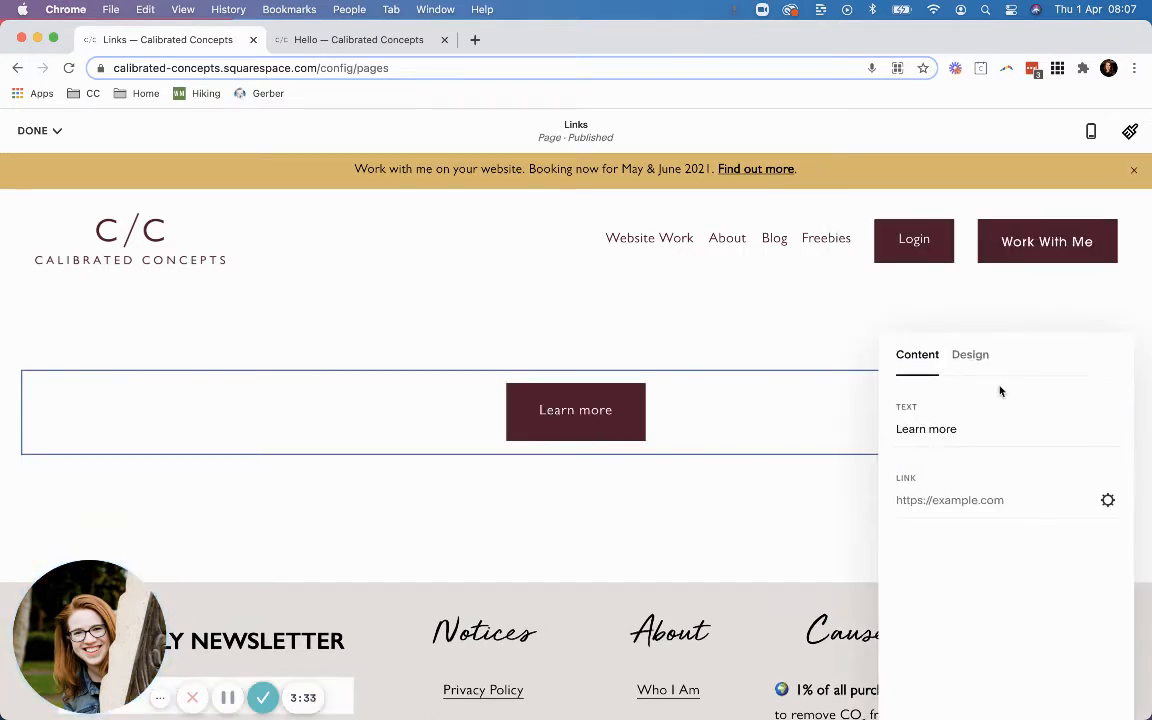
{"action": "left_click", "coordinate": [976, 358]}
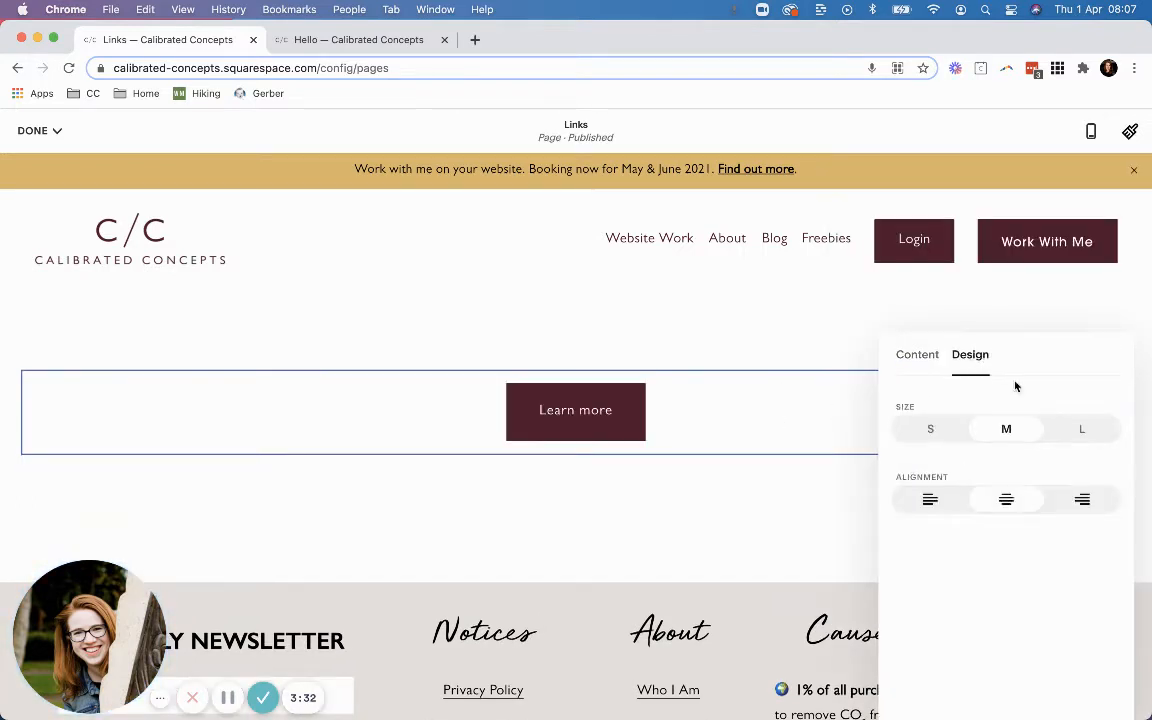
{"action": "left_click", "coordinate": [1086, 433]}
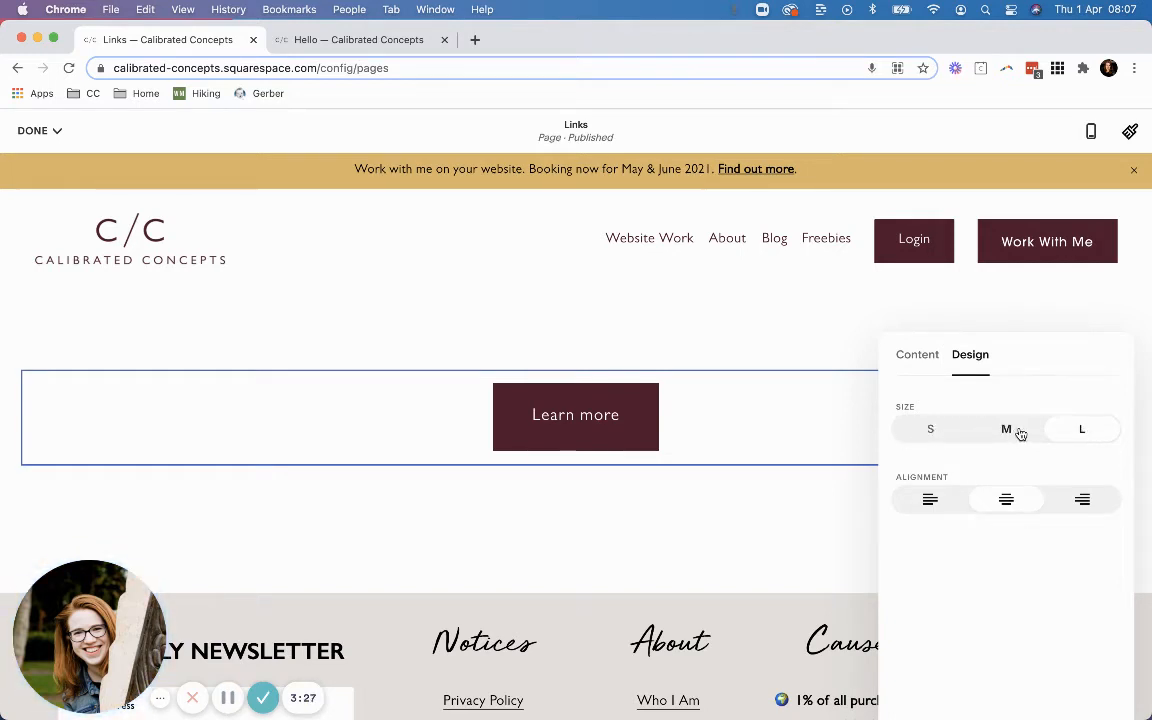
{"action": "left_click", "coordinate": [735, 486]}
{"action": "left_click", "coordinate": [805, 334]}
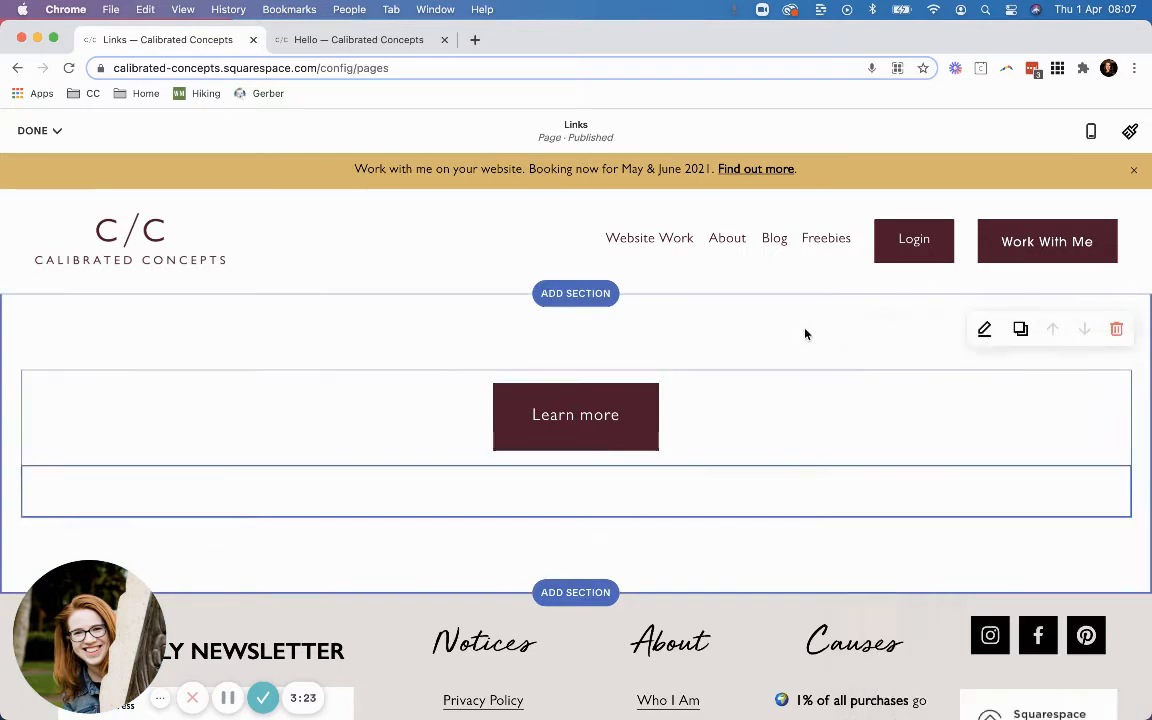
- Set the content width of the section containing the button to S
{"action": "left_click", "coordinate": [983, 330]}
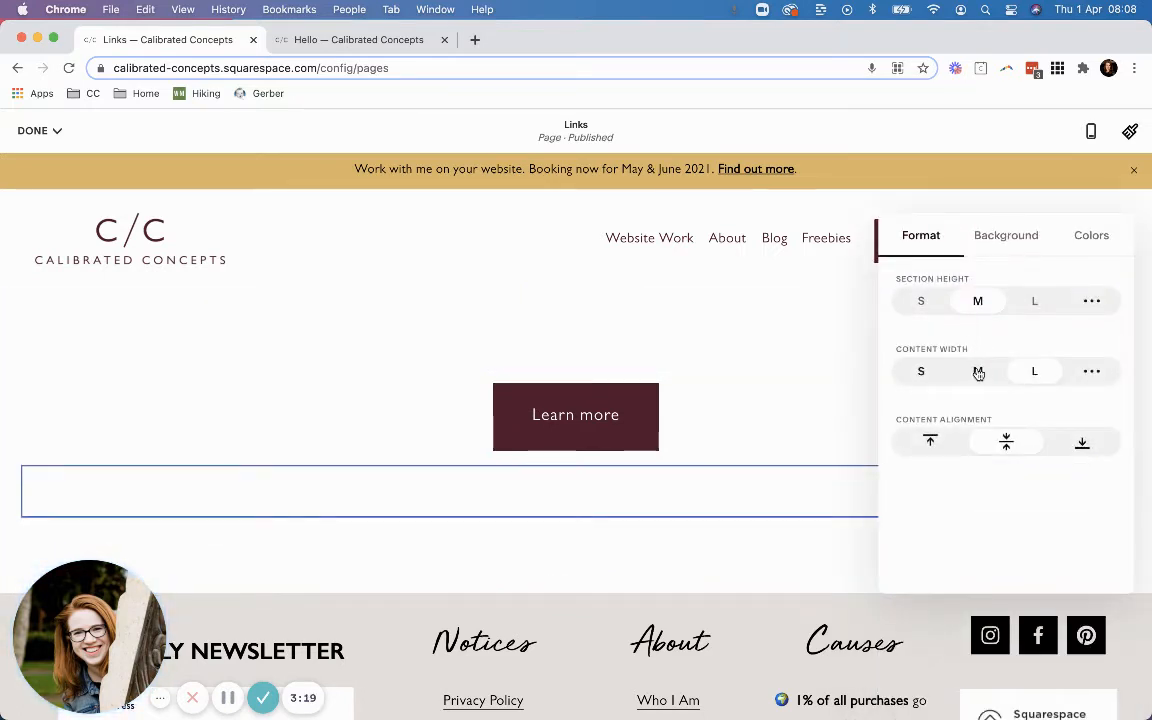
{"action": "left_click", "coordinate": [921, 371]}
{"action": "left_click", "coordinate": [764, 373]}
- Remove the empty text block below the button
{"action": "left_click", "coordinate": [728, 480]}
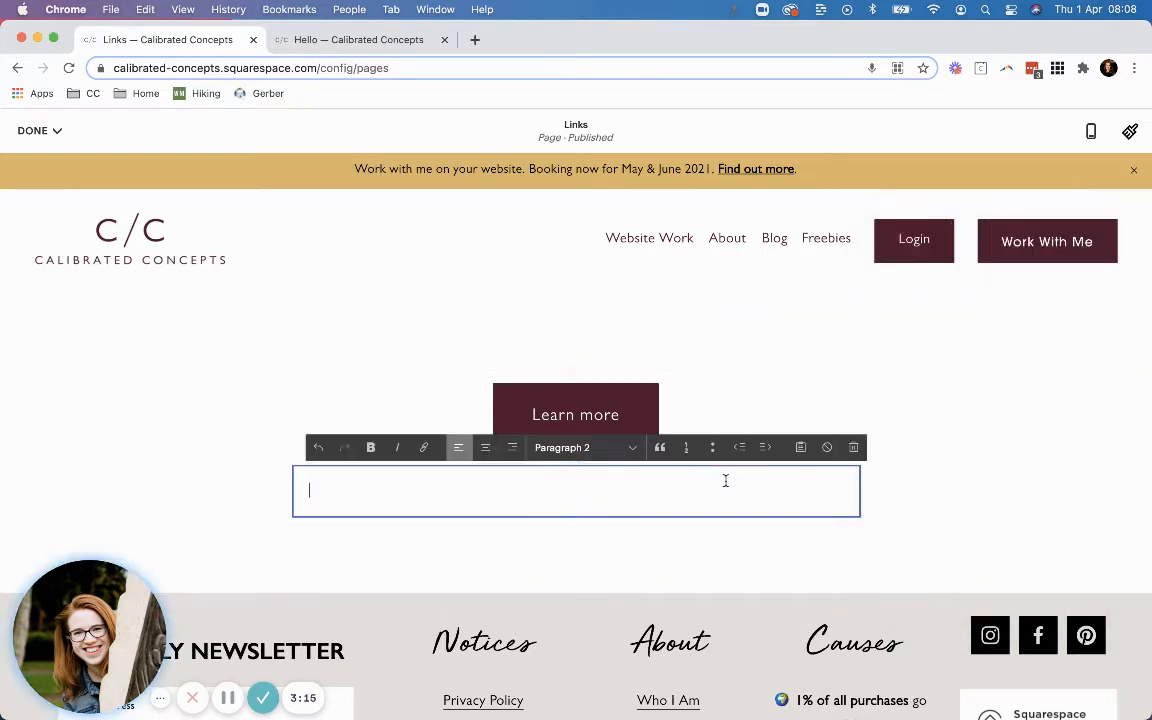
{"action": "left_click", "coordinate": [853, 450]}
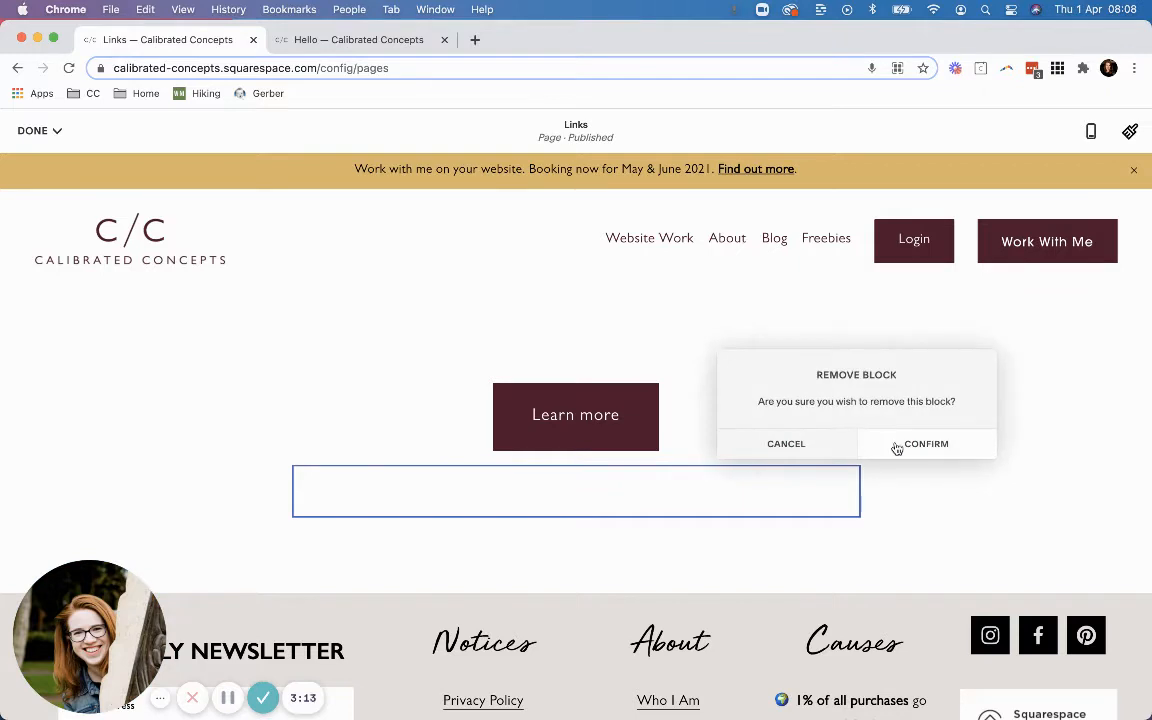
{"action": "left_click", "coordinate": [896, 447]}
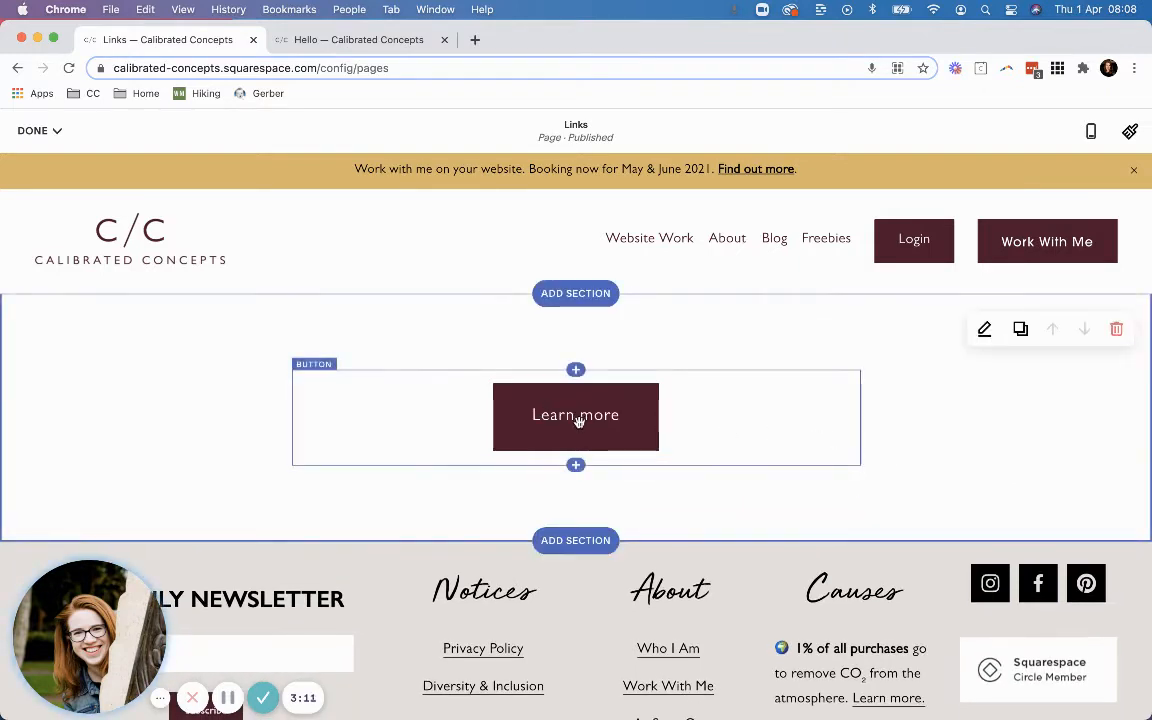
- Change the button's text to "VISIT MY WEBSITE"
{"action": "left_click", "coordinate": [578, 420]}
{"action": "left_click", "coordinate": [367, 347]}
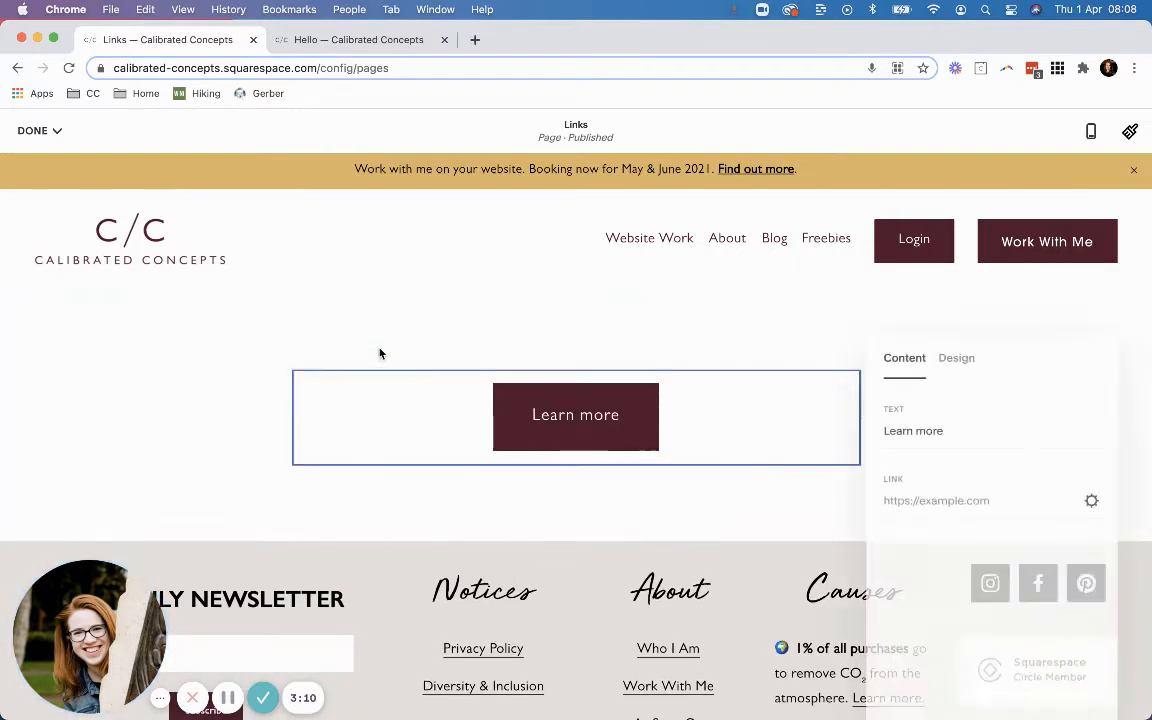
{"action": "triple_click", "coordinate": [893, 424]}
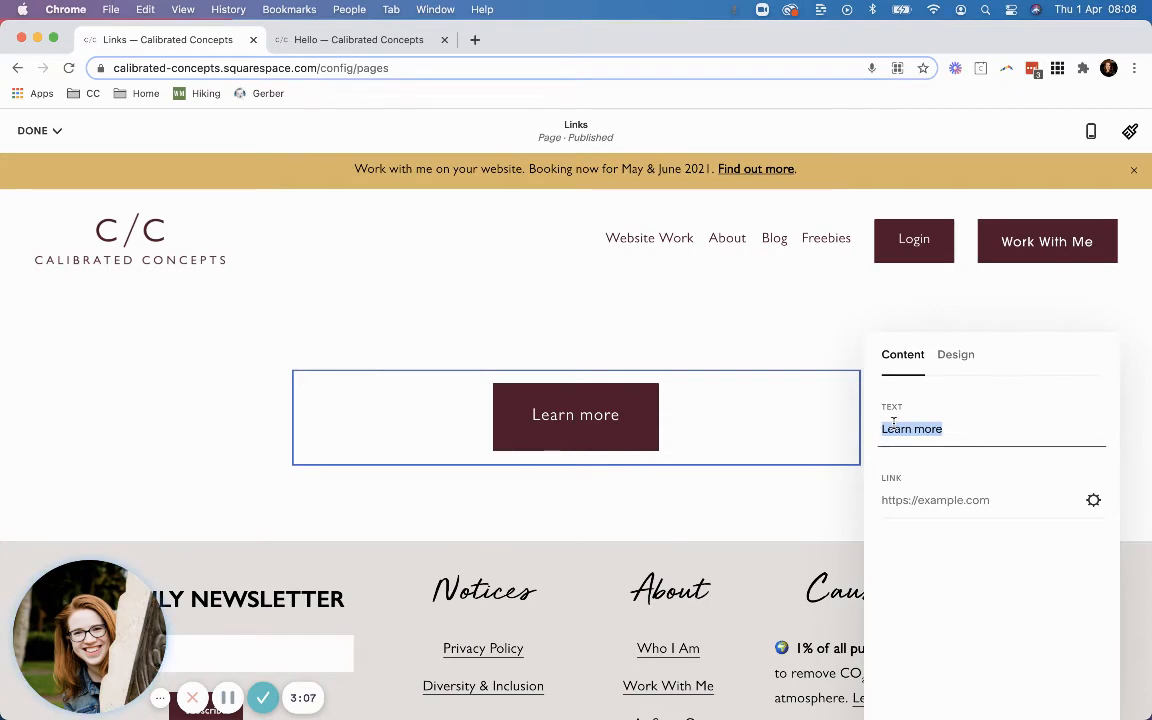
{"action": "type", "text": "V"}
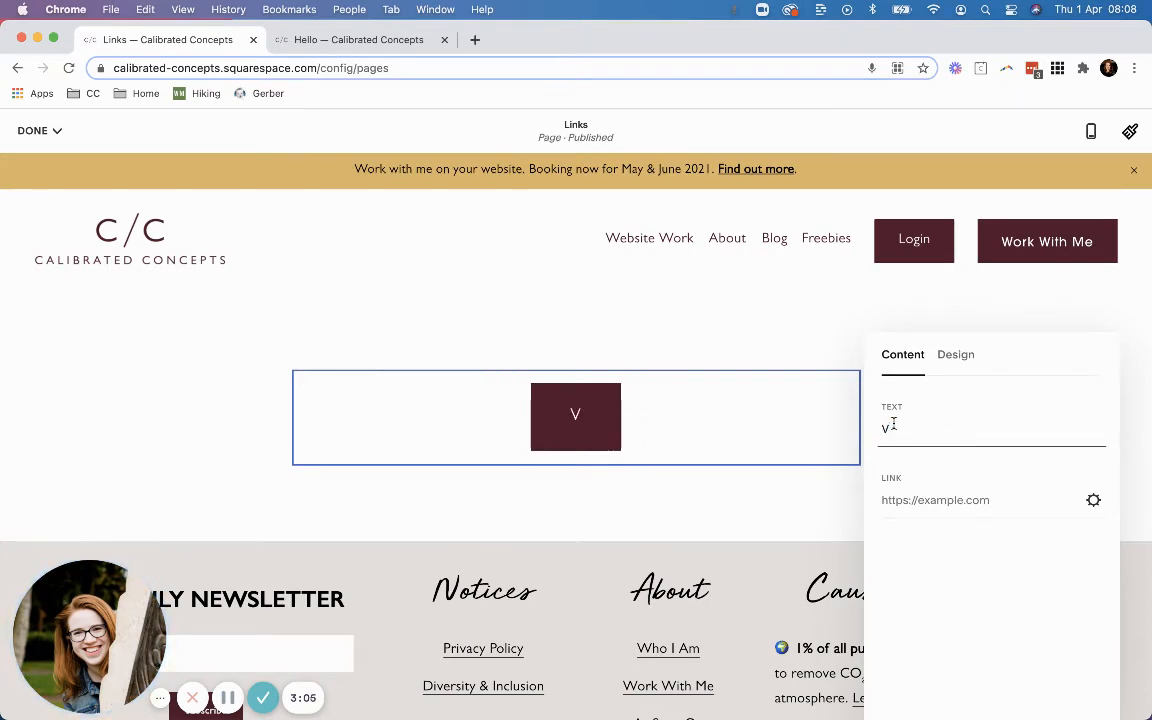
{"action": "type", "text": "iSIT MY"}
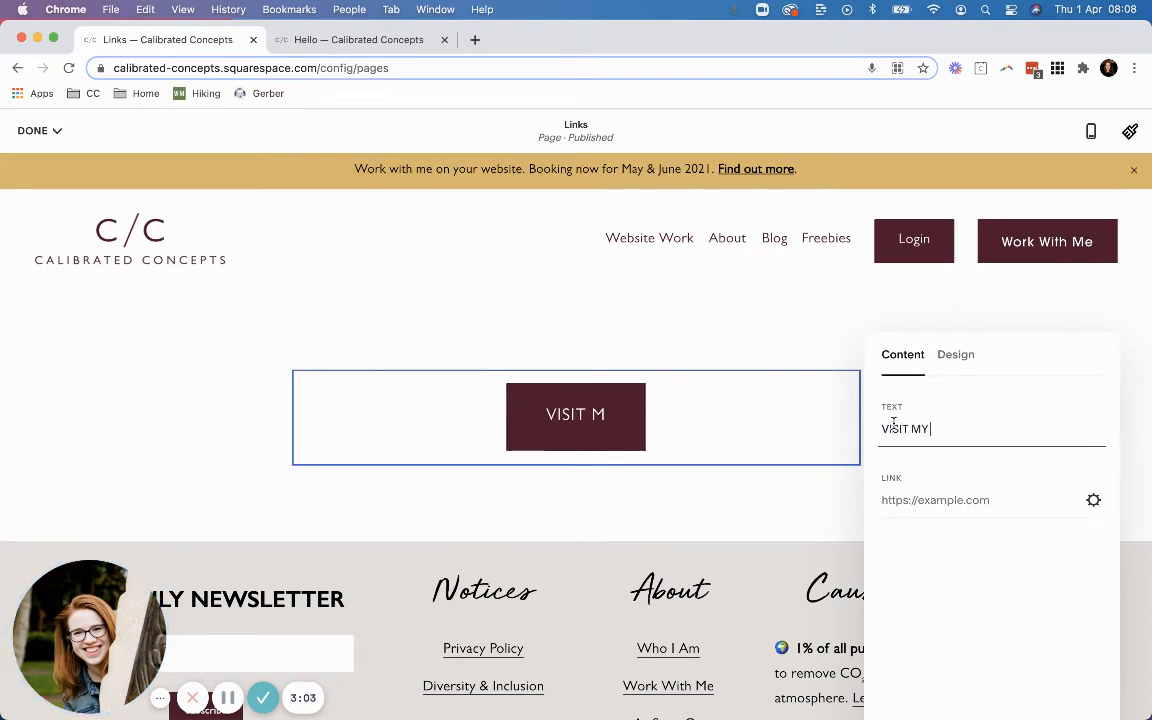
{"action": "type", "text": " WEBS"}
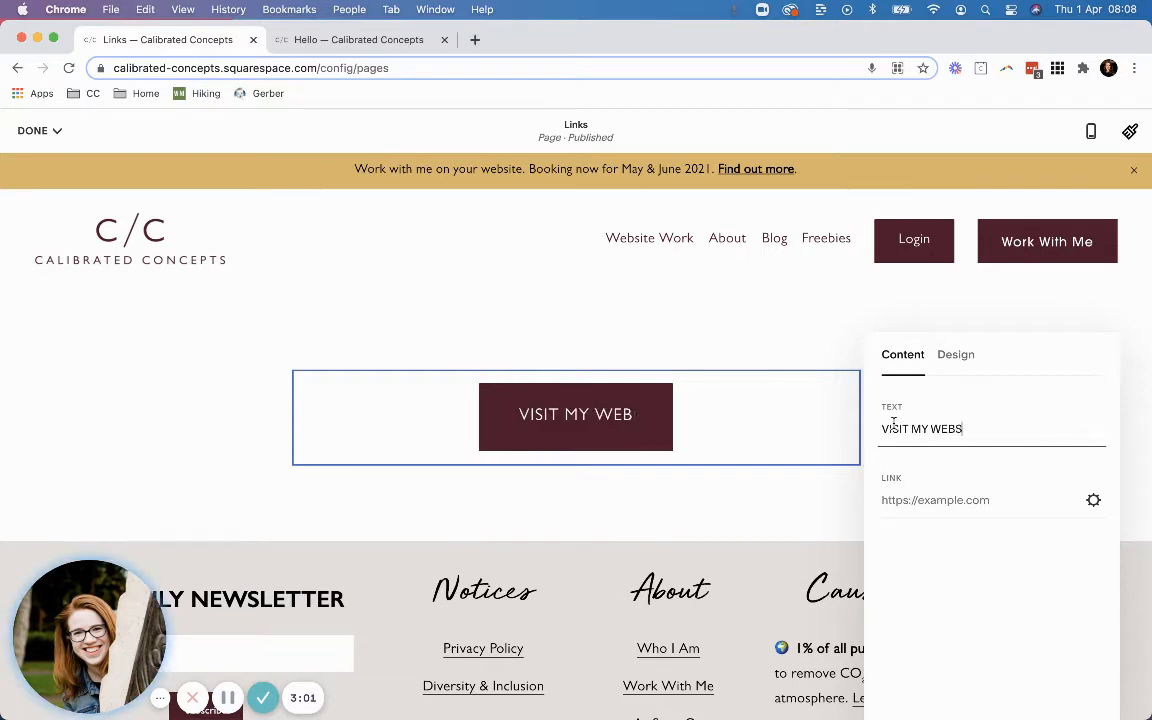
{"action": "type", "text": "ITE"}
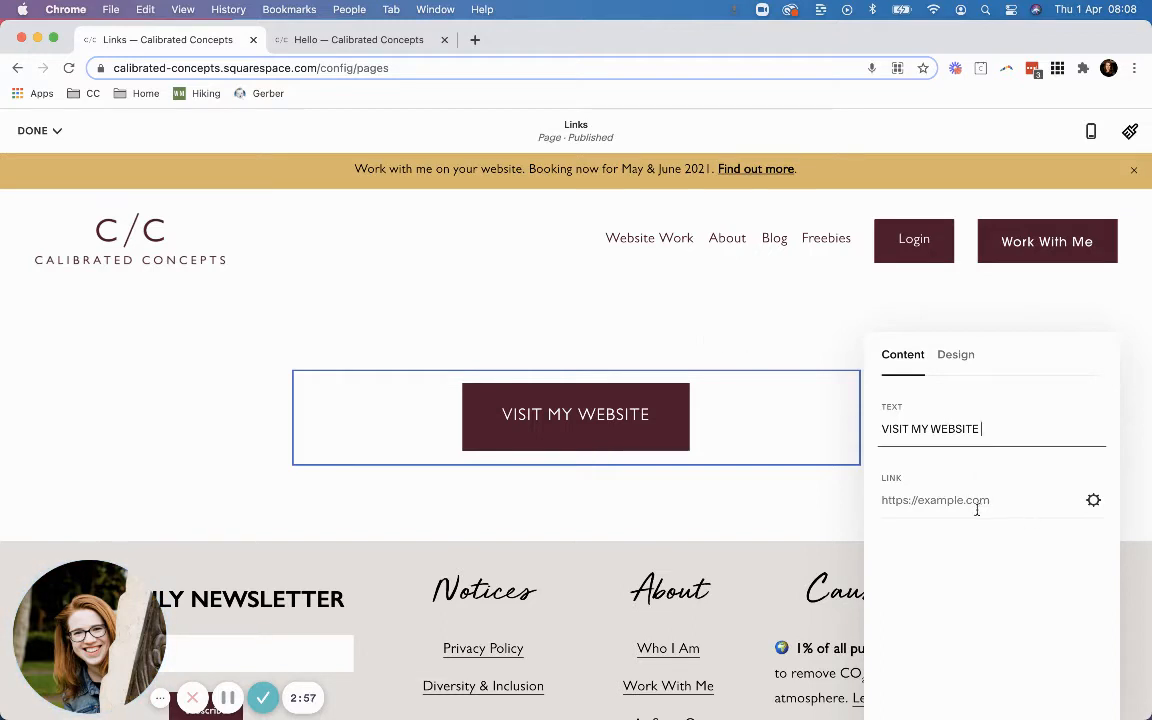
- Set the VISIT MY WEBSITE button's link to /home and close its settings
{"action": "left_click", "coordinate": [1026, 501]}
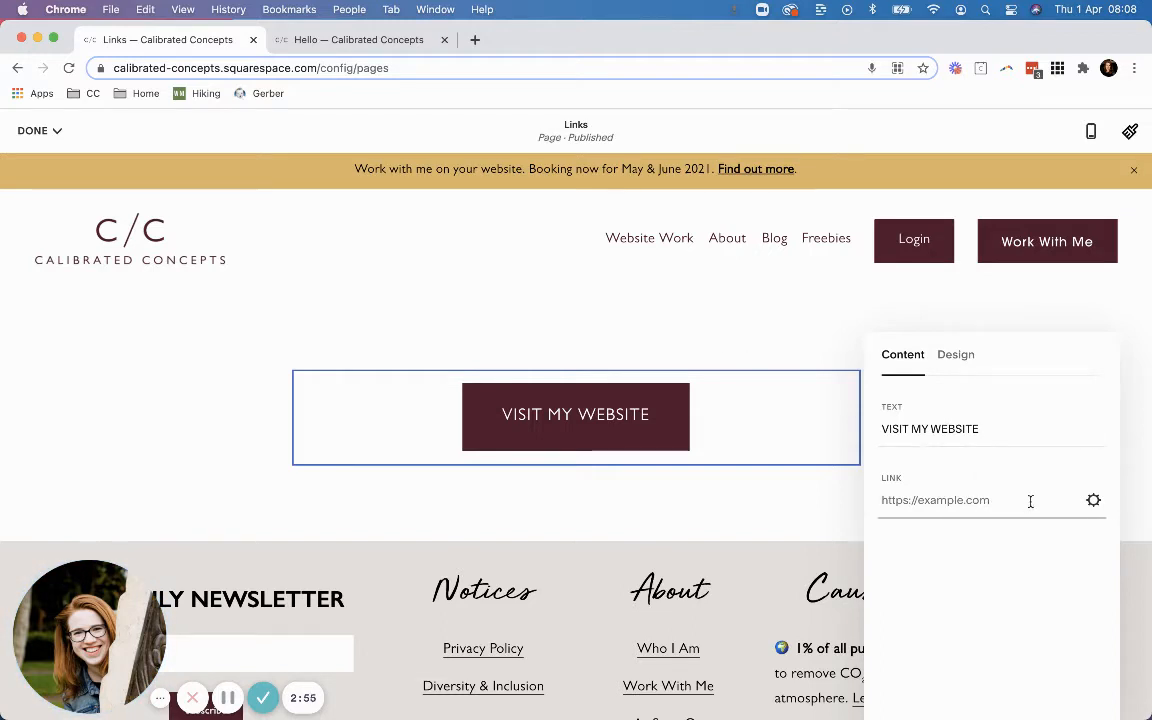
{"action": "type", "text": "/HOME"}
{"action": "key", "text": "BackSpace"}
{"action": "key", "text": "BackSpace"}
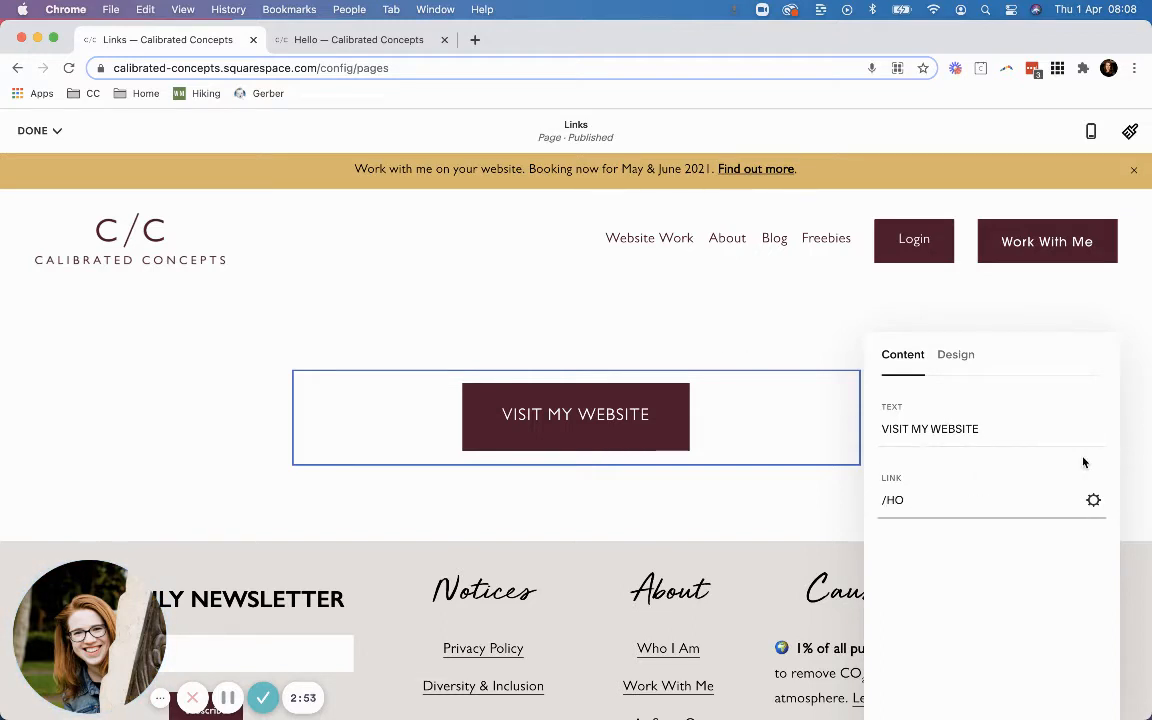
{"action": "type", "text": "home"}
{"action": "left_click", "coordinate": [792, 363]}
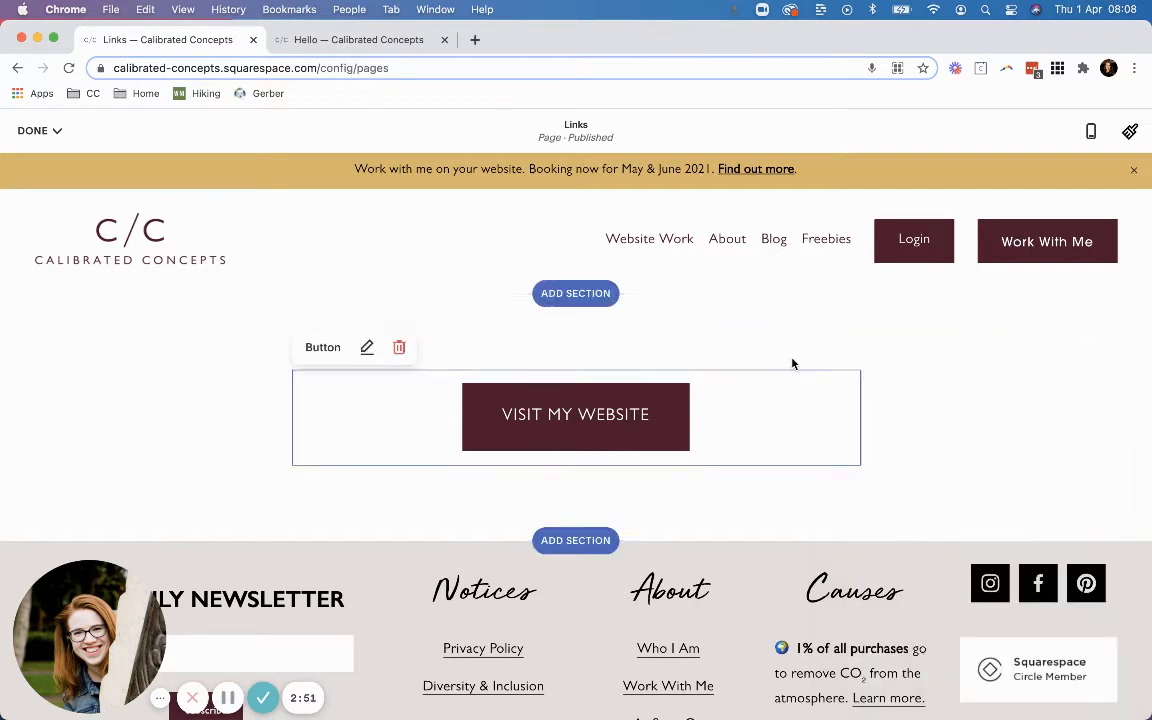
- Insert a second button below VISIT MY WEBSITE, set its size to L, and open its content settings
{"action": "left_click", "coordinate": [575, 466]}
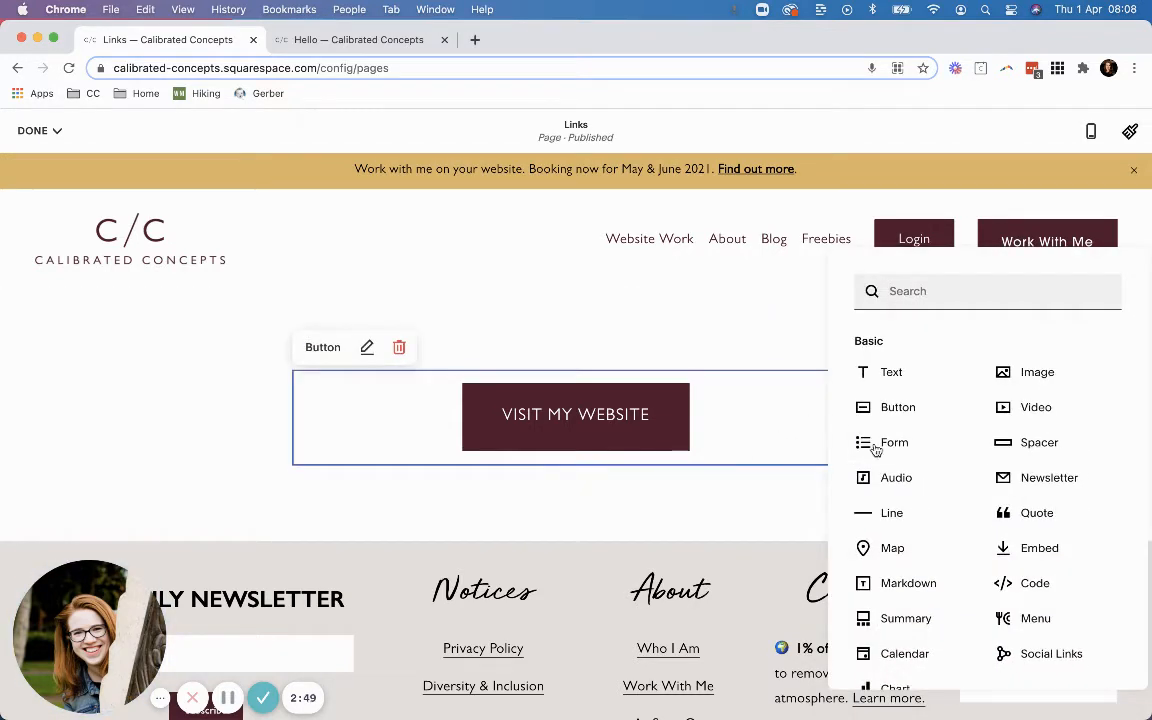
{"action": "left_click", "coordinate": [887, 407]}
{"action": "left_click", "coordinate": [958, 344]}
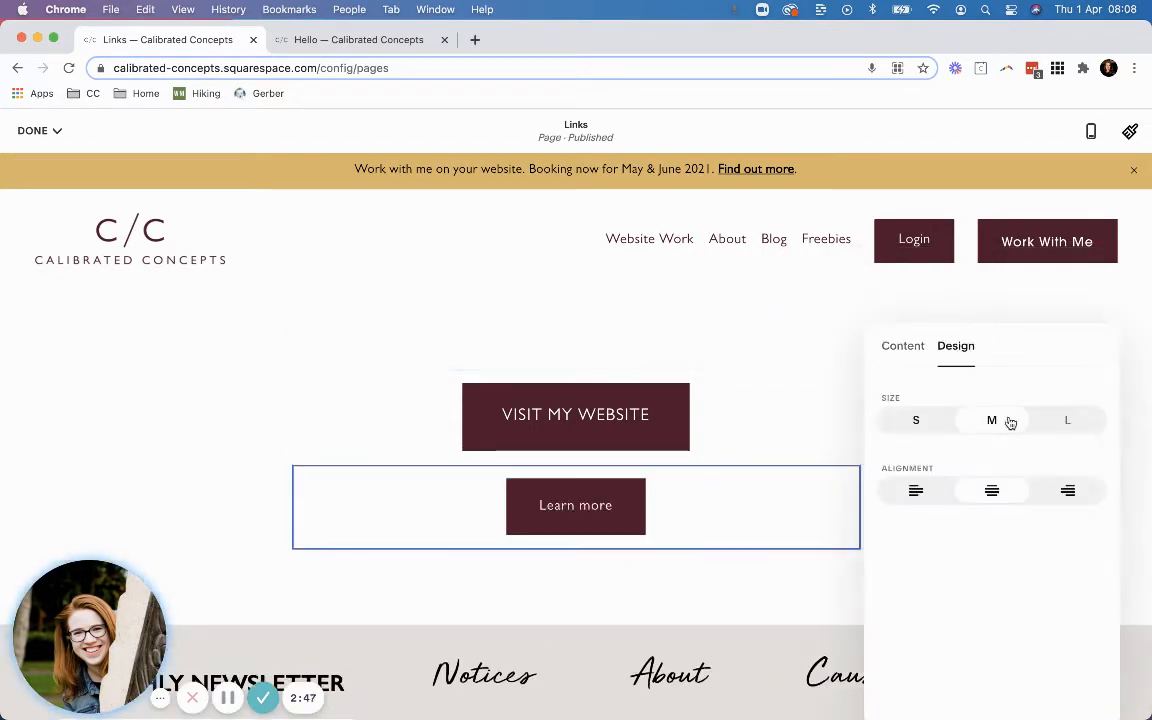
{"action": "left_click", "coordinate": [1064, 424]}
{"action": "left_click", "coordinate": [903, 346]}
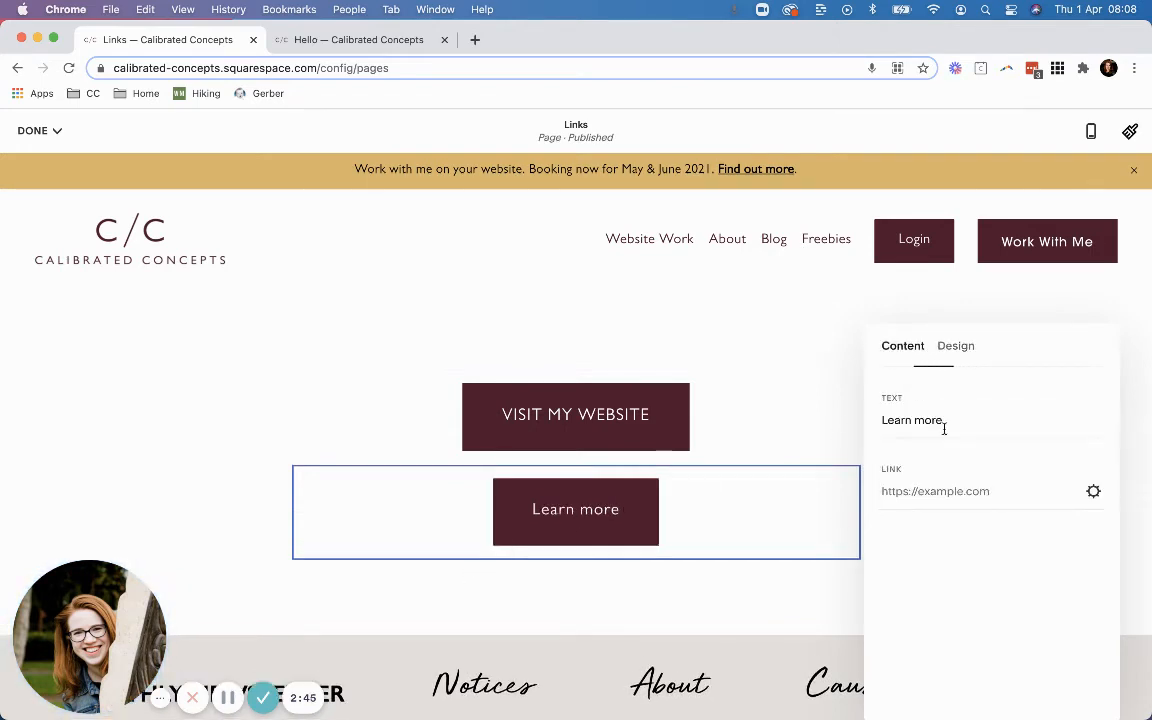
- Change the second button's text to "SHOP HERE" and close its settings
{"action": "triple_click", "coordinate": [942, 420]}
{"action": "type", "text": "Shop"}
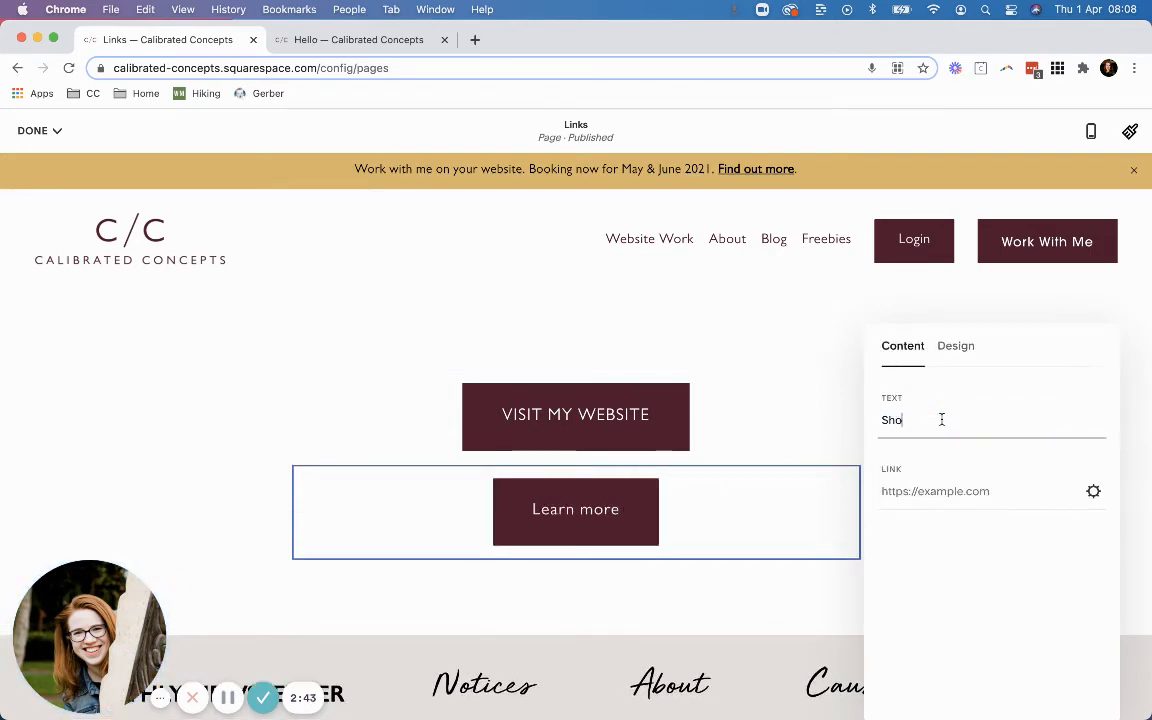
{"action": "key", "text": "BackSpace"}
{"action": "type", "text": "HOP HERE"}
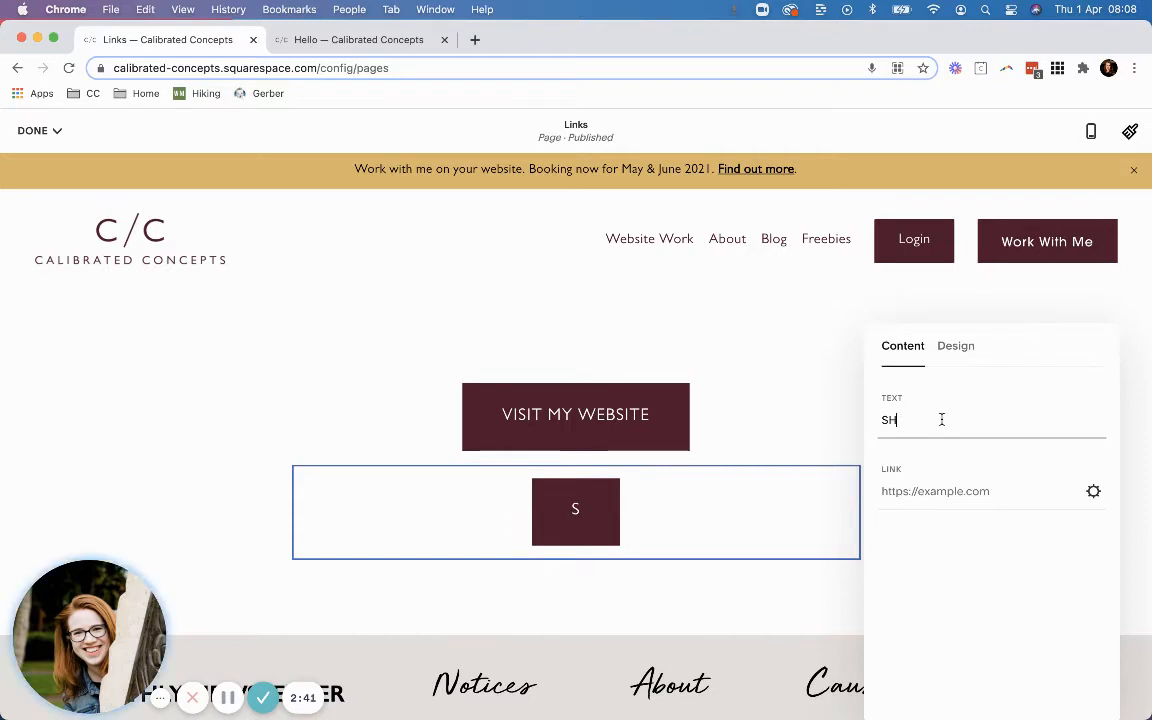
{"action": "left_click", "coordinate": [810, 430]}
- Review the Hello page's link buttons in the other browser tab, follow its podcast link, and return to the Links page without adding another block
{"action": "left_click", "coordinate": [576, 558]}
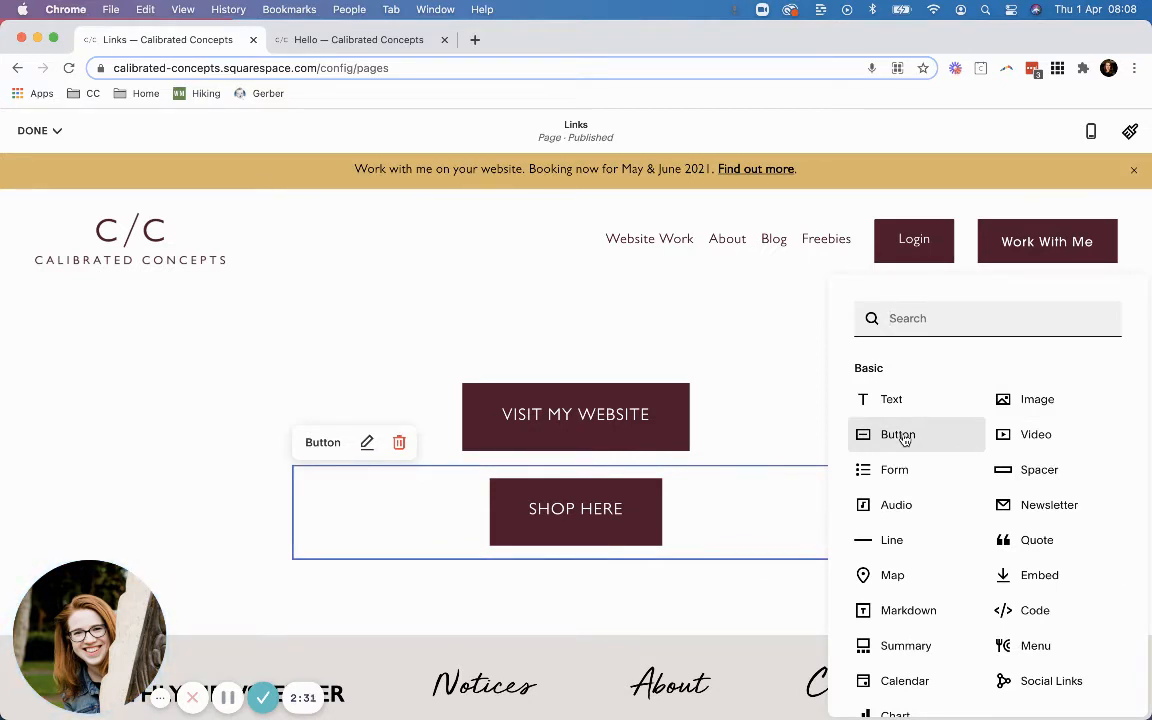
{"action": "left_click", "coordinate": [415, 40]}
{"action": "scroll", "coordinate": [771, 537], "scroll_direction": "down", "scroll_amount": 3}
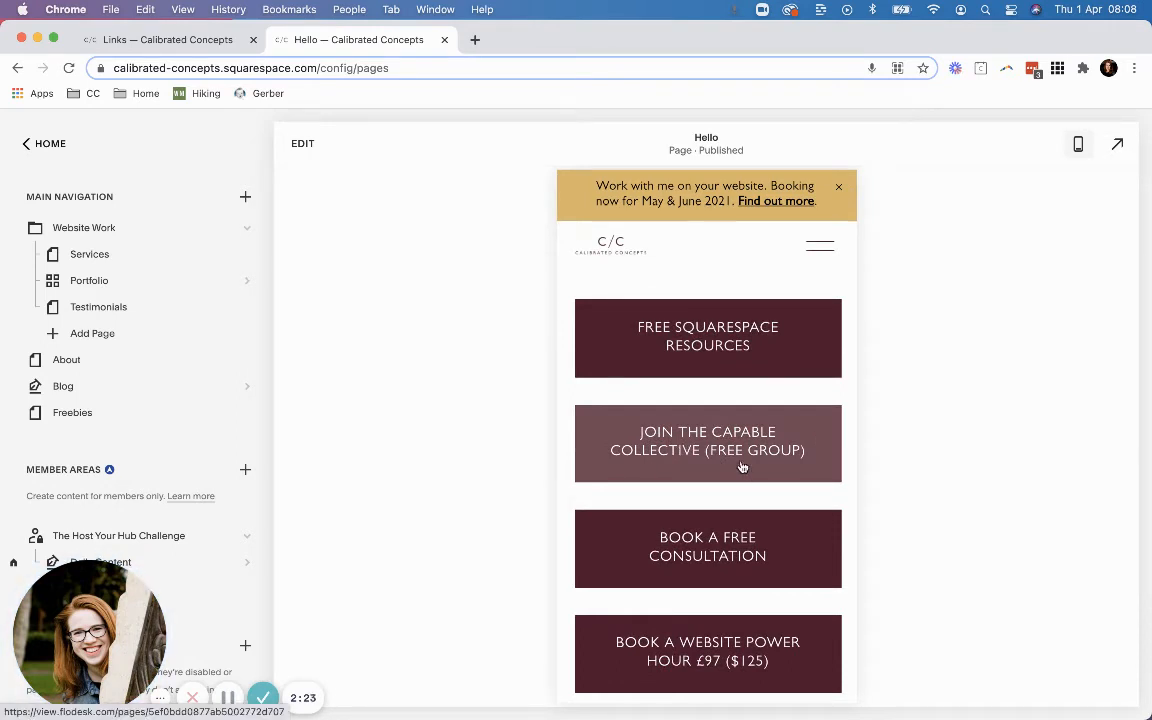
{"action": "scroll", "coordinate": [745, 473], "scroll_direction": "down", "scroll_amount": 3}
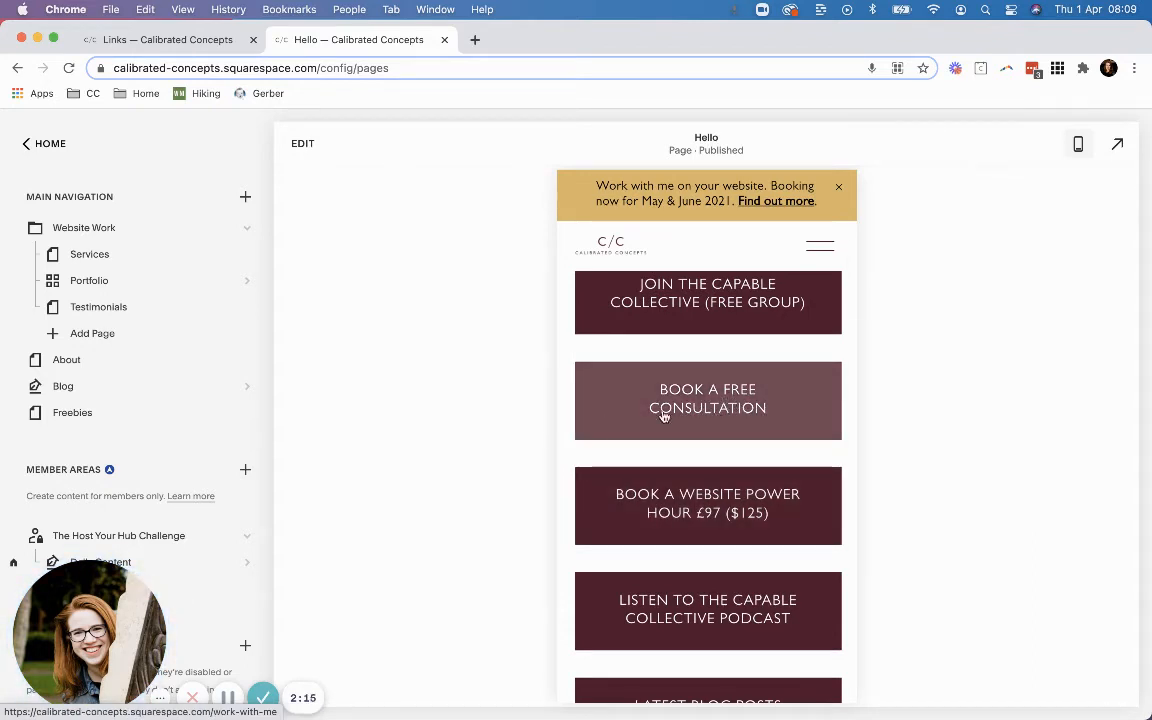
{"action": "scroll", "coordinate": [663, 415], "scroll_direction": "down", "scroll_amount": 2}
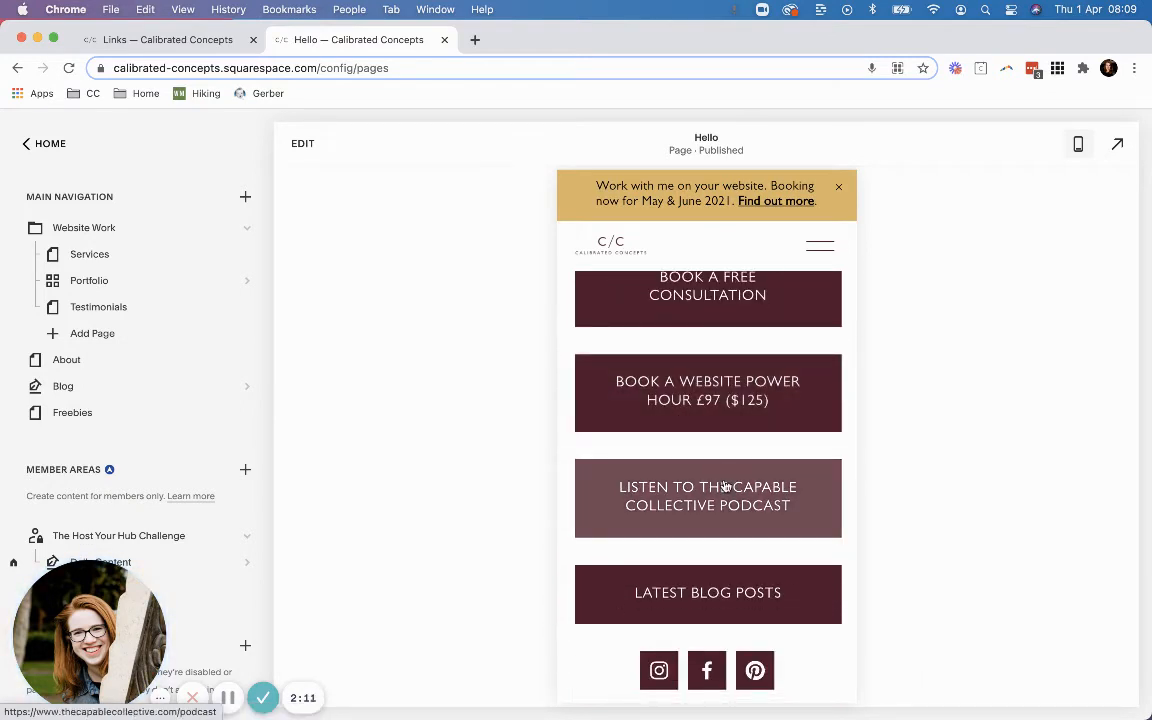
{"action": "left_click", "coordinate": [726, 485]}
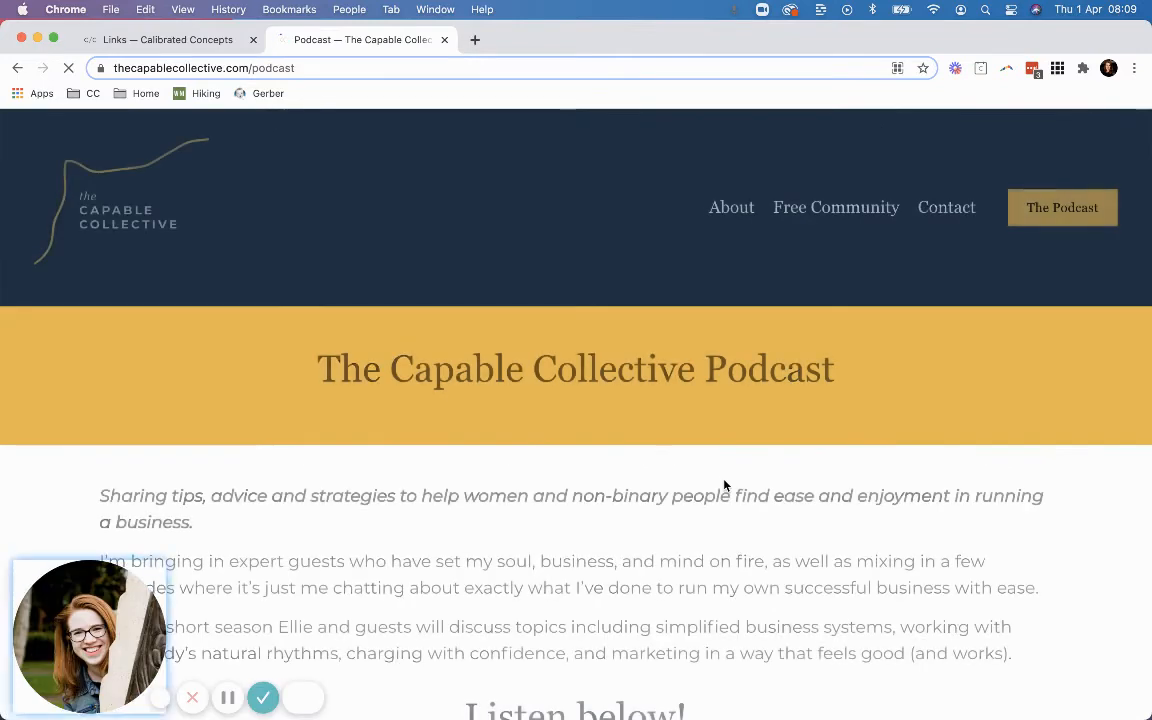
{"action": "left_click", "coordinate": [160, 40]}
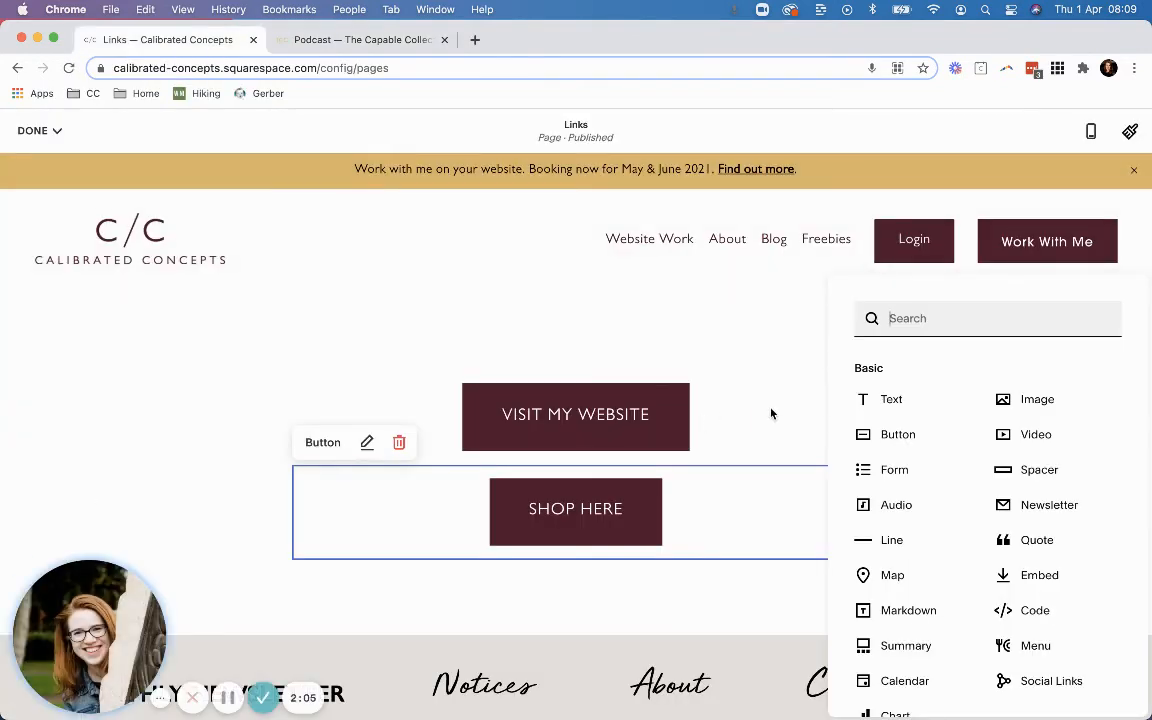
{"action": "left_click", "coordinate": [775, 408]}
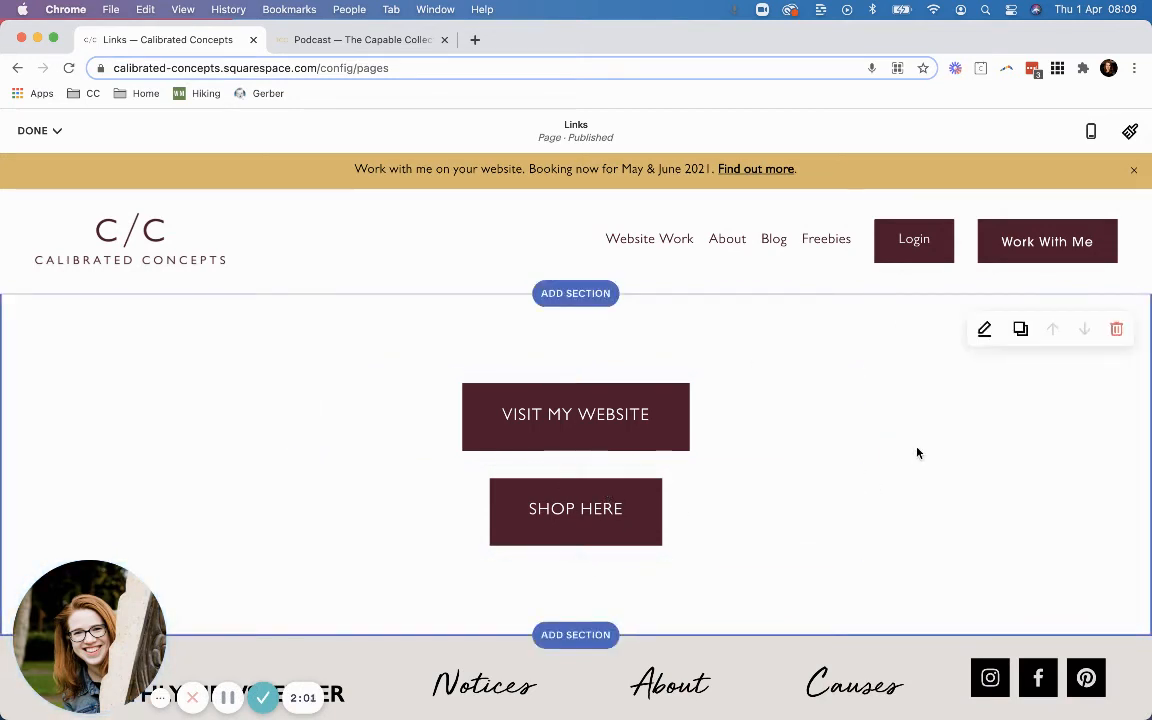
- Save the Links page and switch its preview to the mobile view
{"action": "left_click", "coordinate": [36, 130]}
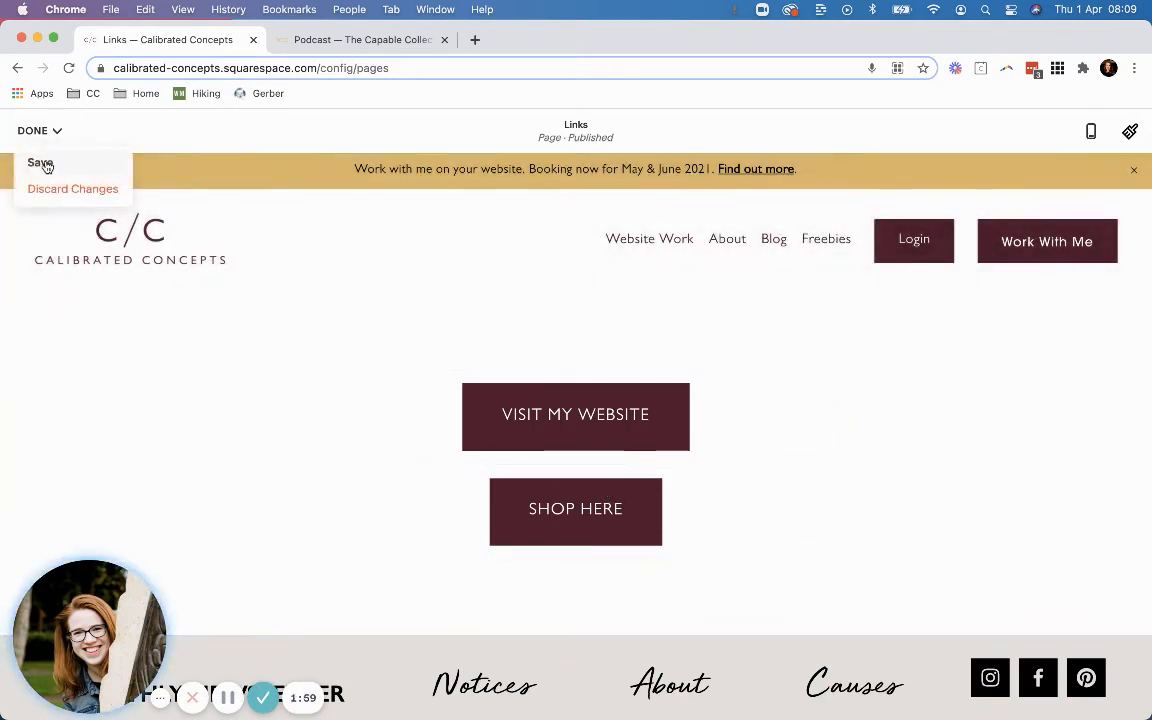
{"action": "left_click", "coordinate": [40, 163]}
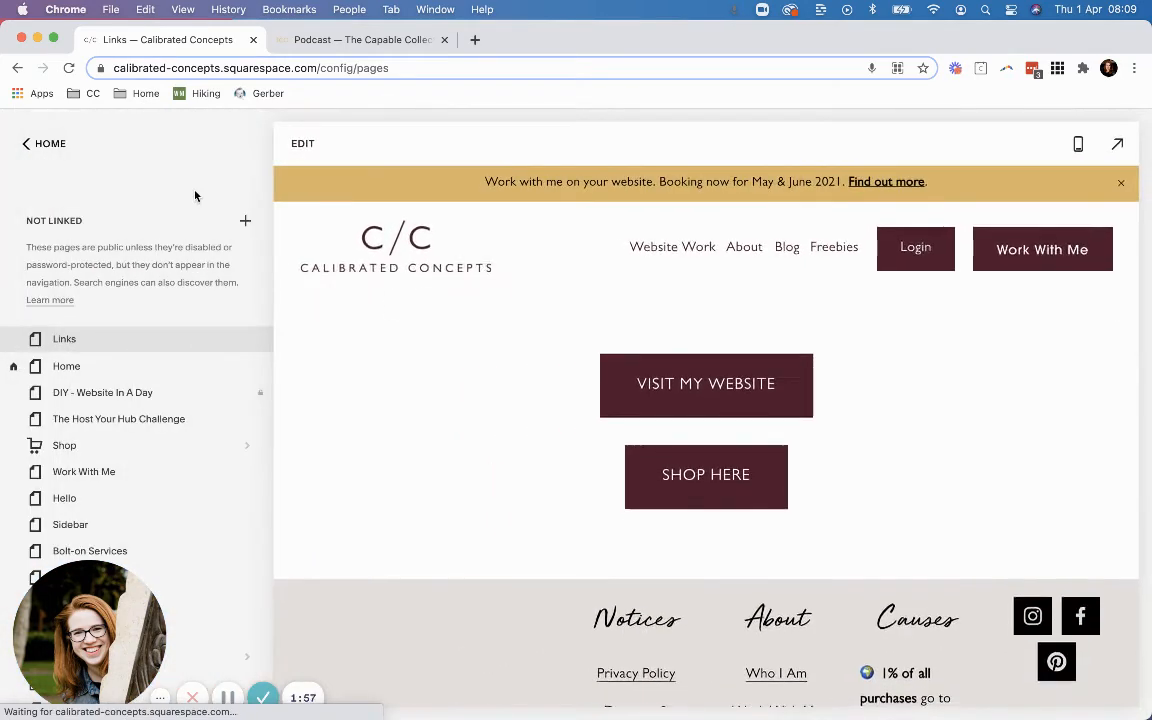
{"action": "left_click", "coordinate": [1077, 148]}
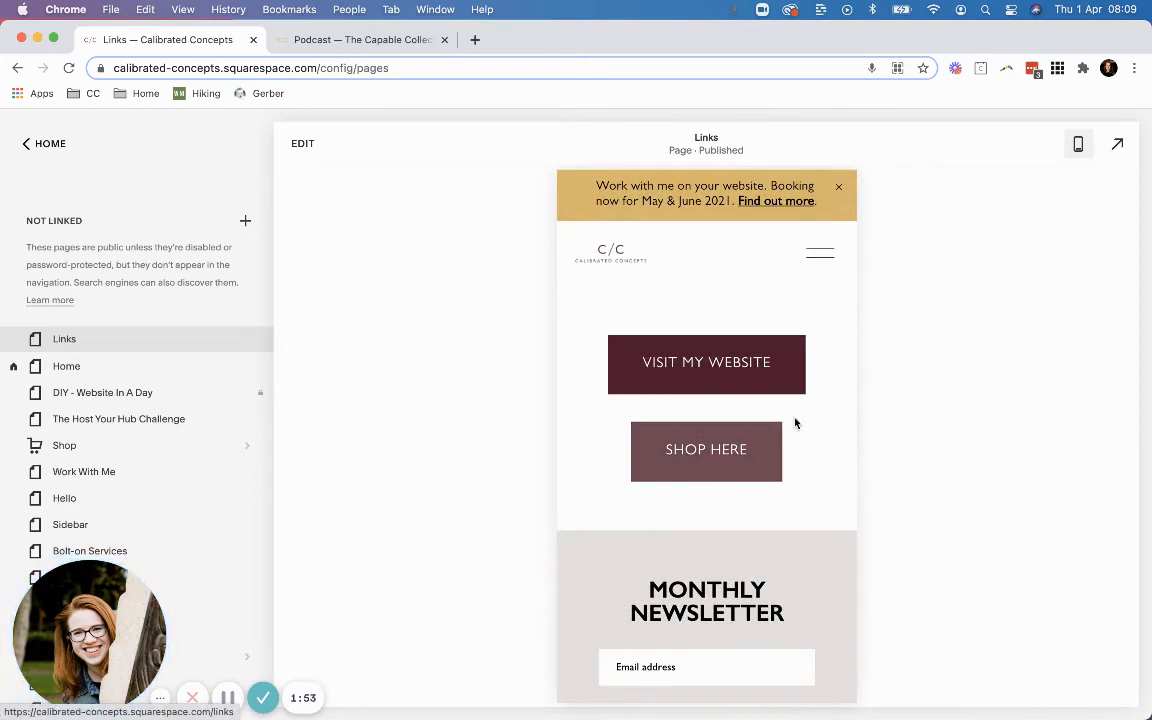
{"action": "left_click", "coordinate": [302, 145]}
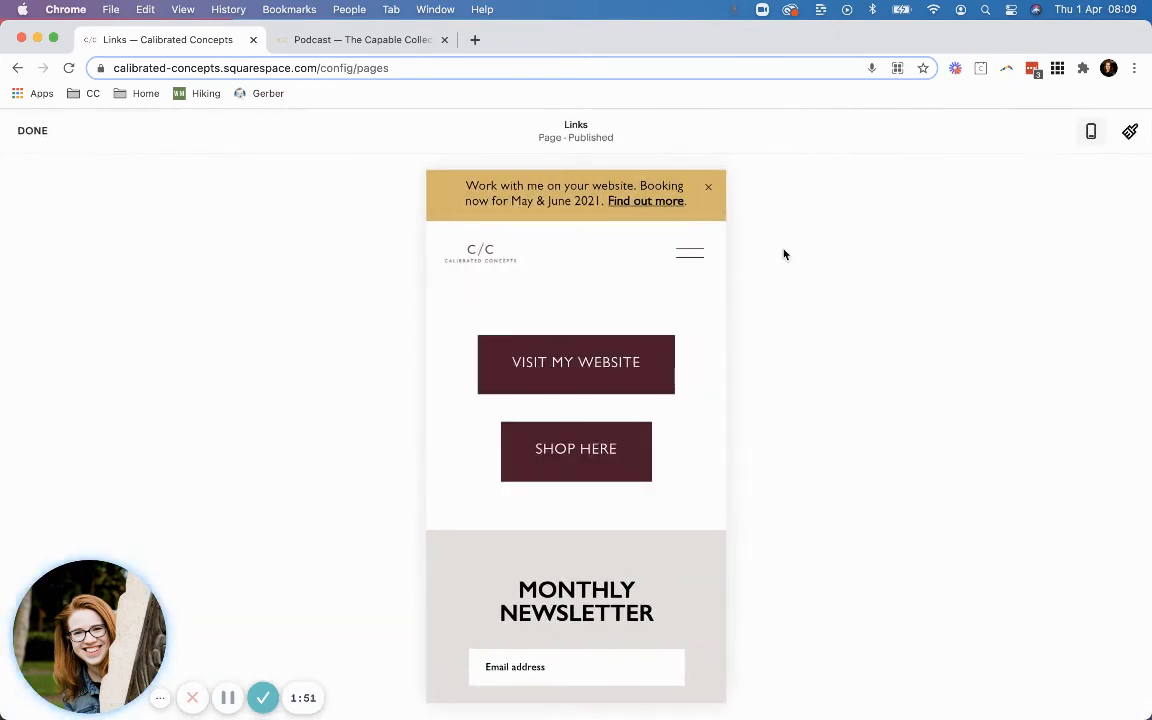
{"action": "left_click", "coordinate": [35, 130]}
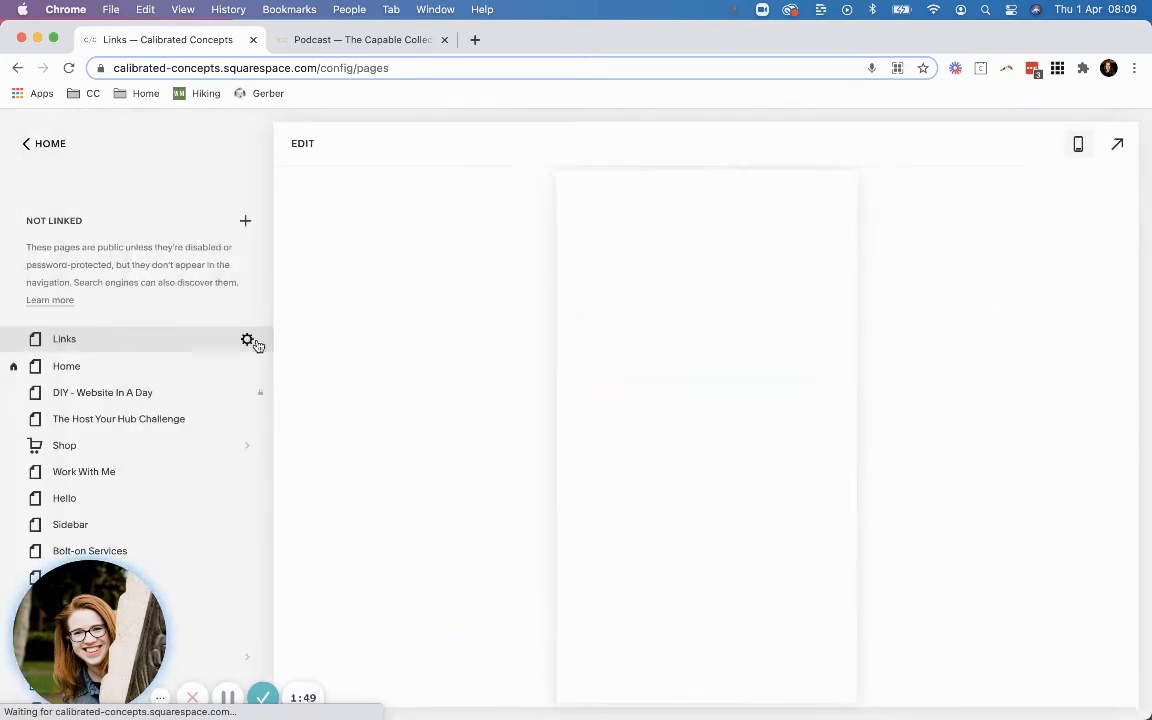
- Add header code to the Links page with a style rule giving ".sqs-block-button .sqs-block-button-element--large" a width of 75%, and save the page settings
{"action": "left_click", "coordinate": [248, 341]}
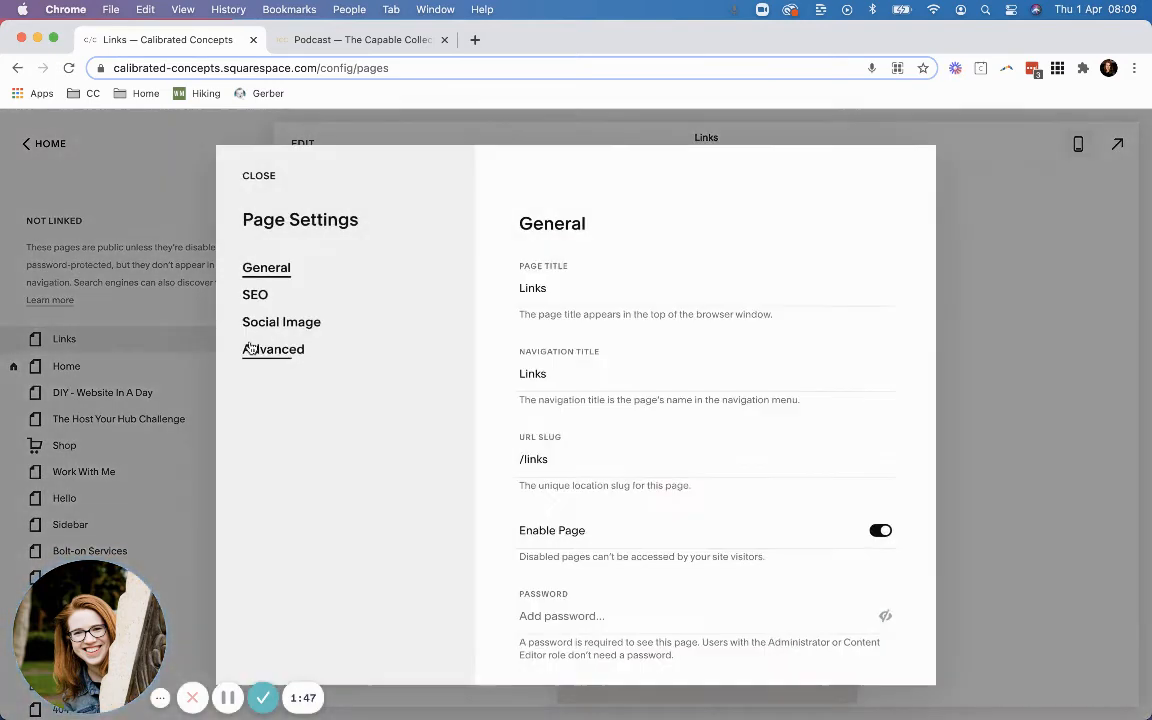
{"action": "left_click", "coordinate": [254, 352]}
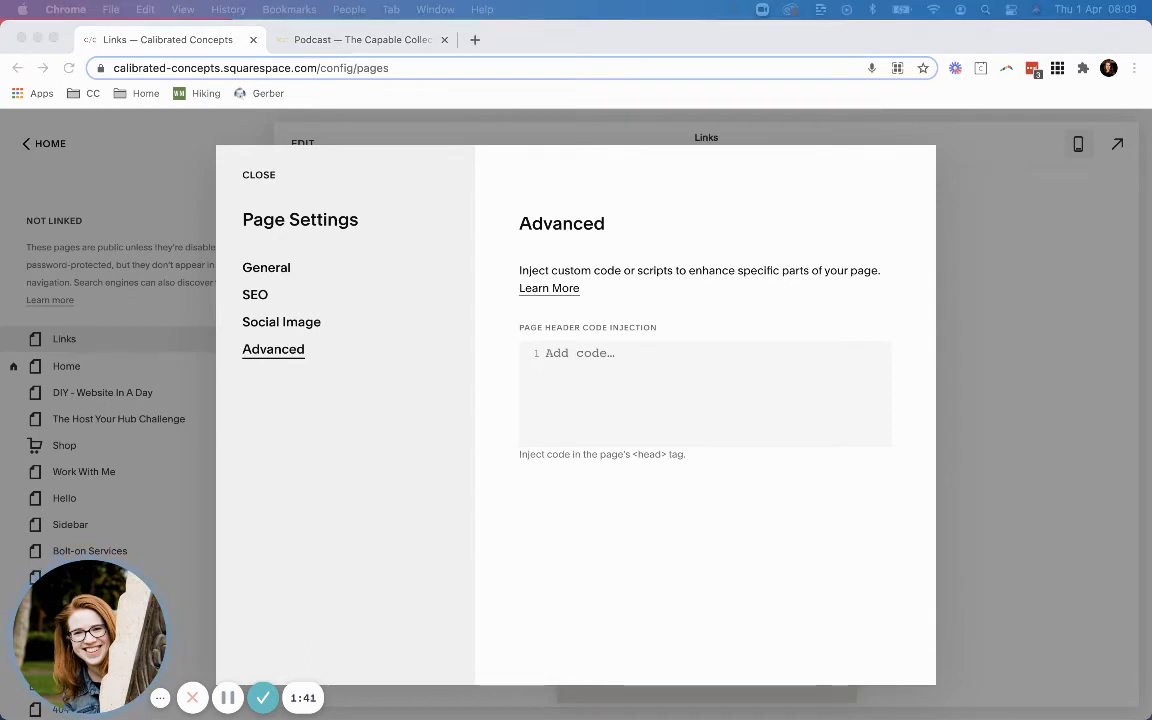
{"action": "left_click", "coordinate": [569, 380]}
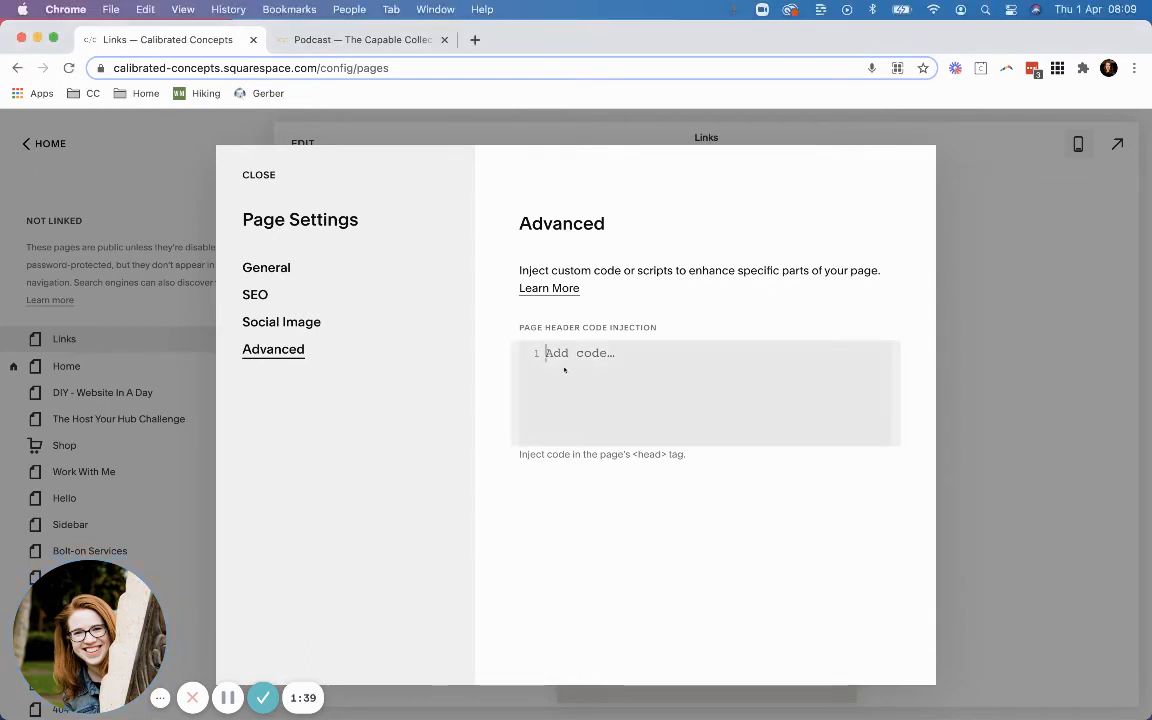
{"action": "type", "text": "<style>  .sqs-block-button .sqs-block-button-element--large {   width: 75%; } </style>"}
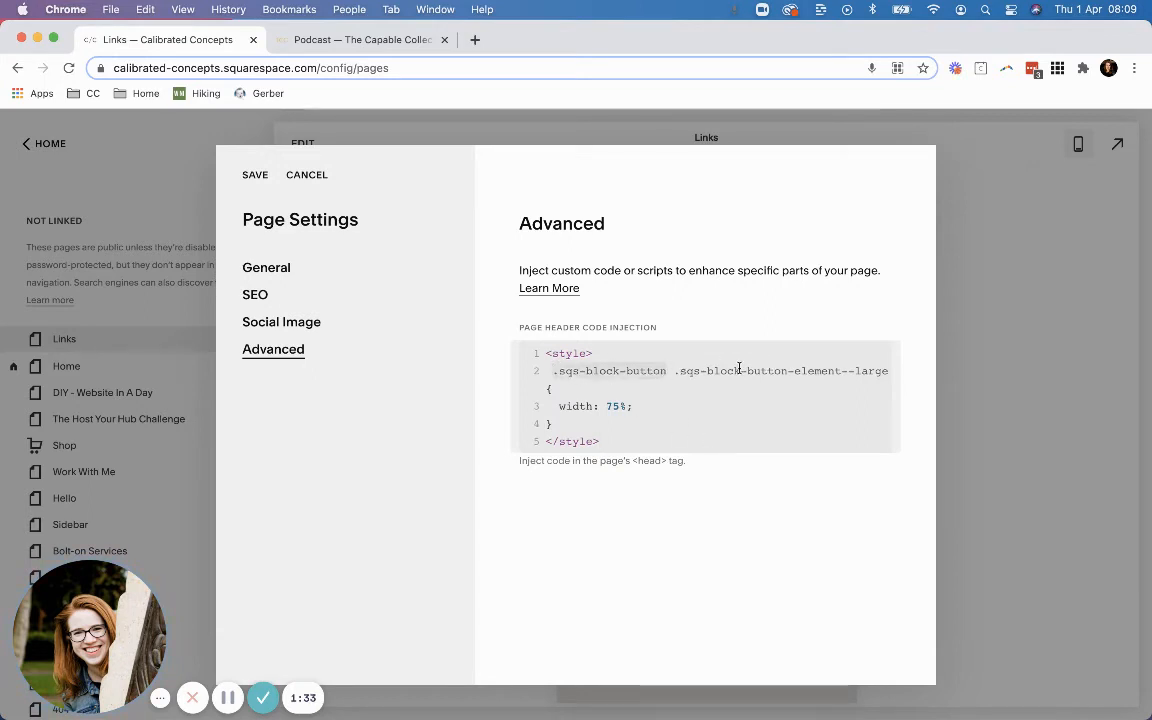
{"action": "left_click_drag", "start_coordinate": [675, 370], "coordinate": [886, 370]}
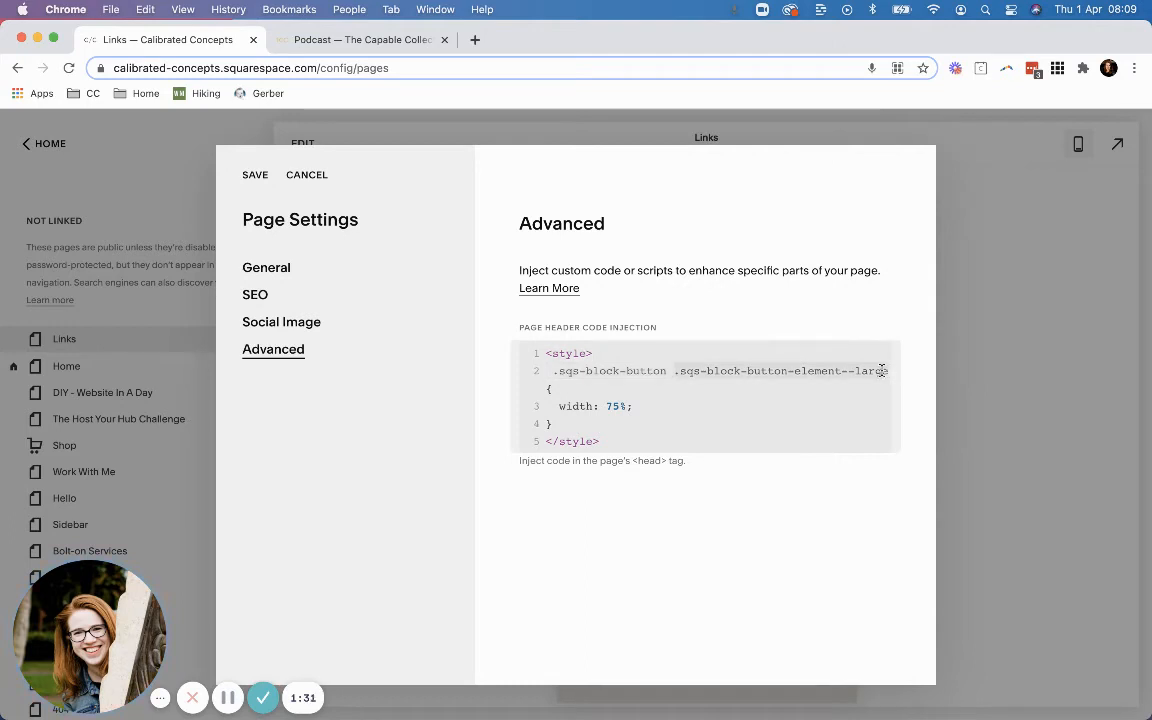
{"action": "left_click", "coordinate": [882, 370]}
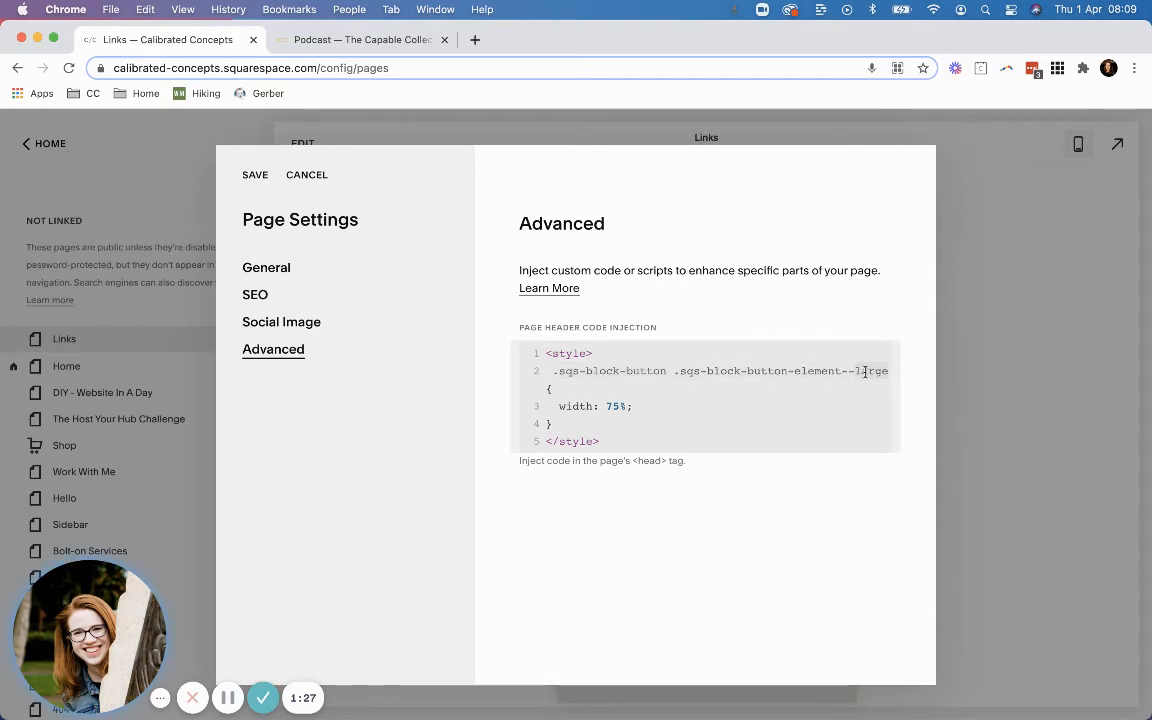
{"action": "left_click", "coordinate": [602, 406]}
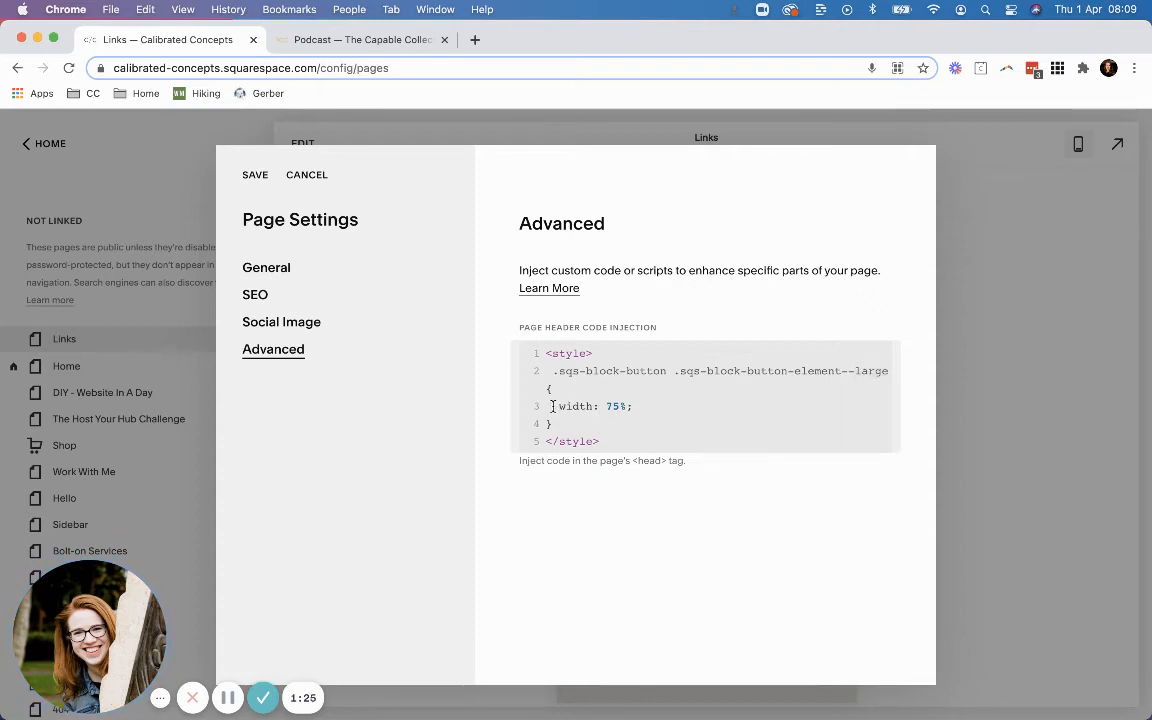
{"action": "left_click_drag", "start_coordinate": [553, 406], "coordinate": [621, 406]}
{"action": "left_click", "coordinate": [636, 406]}
{"action": "left_click", "coordinate": [254, 176]}
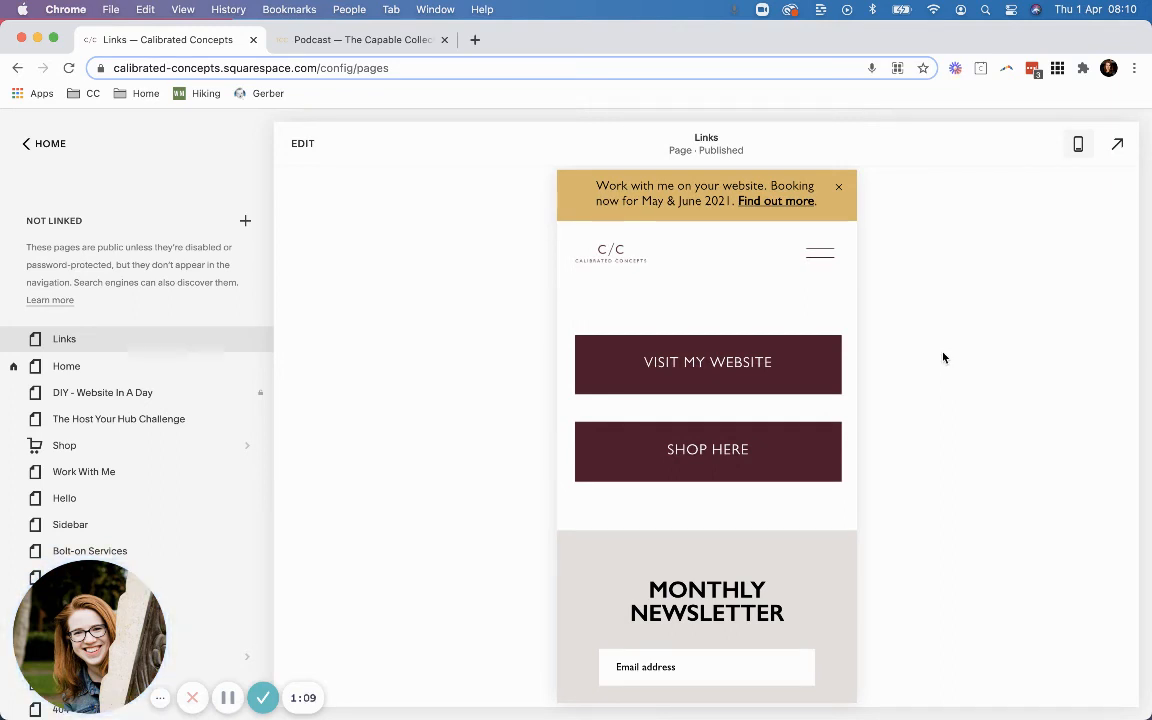
- Check the buttons in the Links page preview and highlight the URL slug in the page's general settings
{"action": "scroll", "coordinate": [742, 372], "scroll_direction": "down", "scroll_amount": 2}
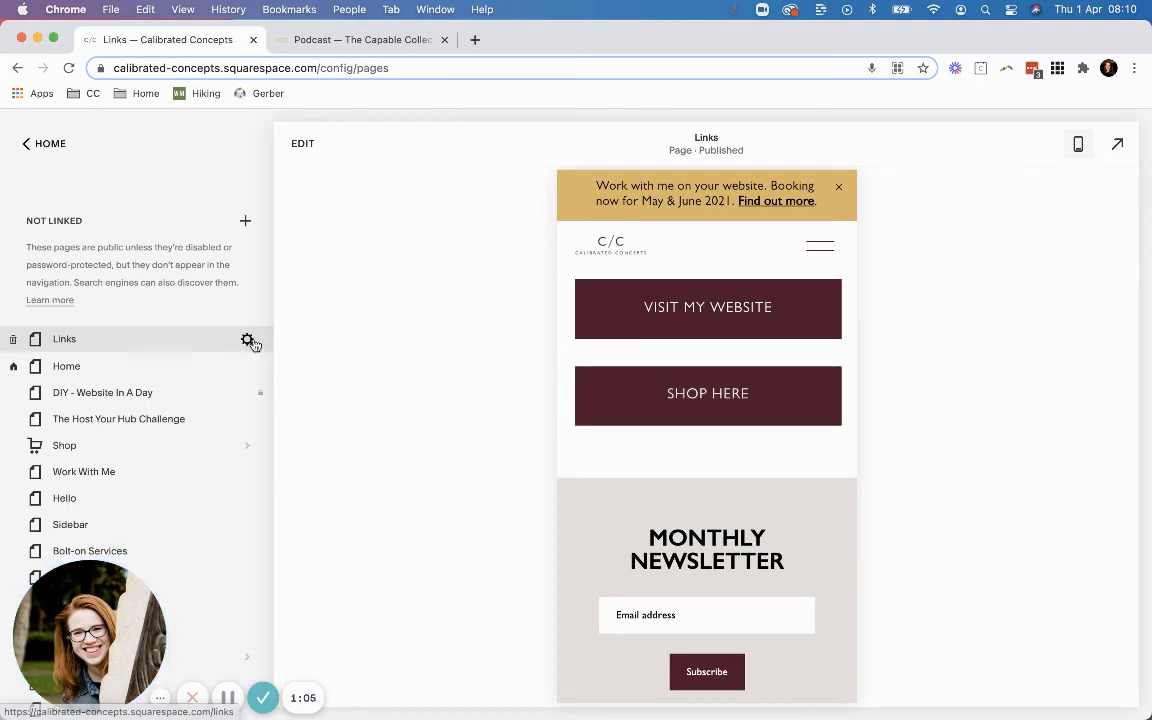
{"action": "left_click", "coordinate": [248, 340]}
{"action": "left_click_drag", "start_coordinate": [571, 455], "coordinate": [484, 462]}
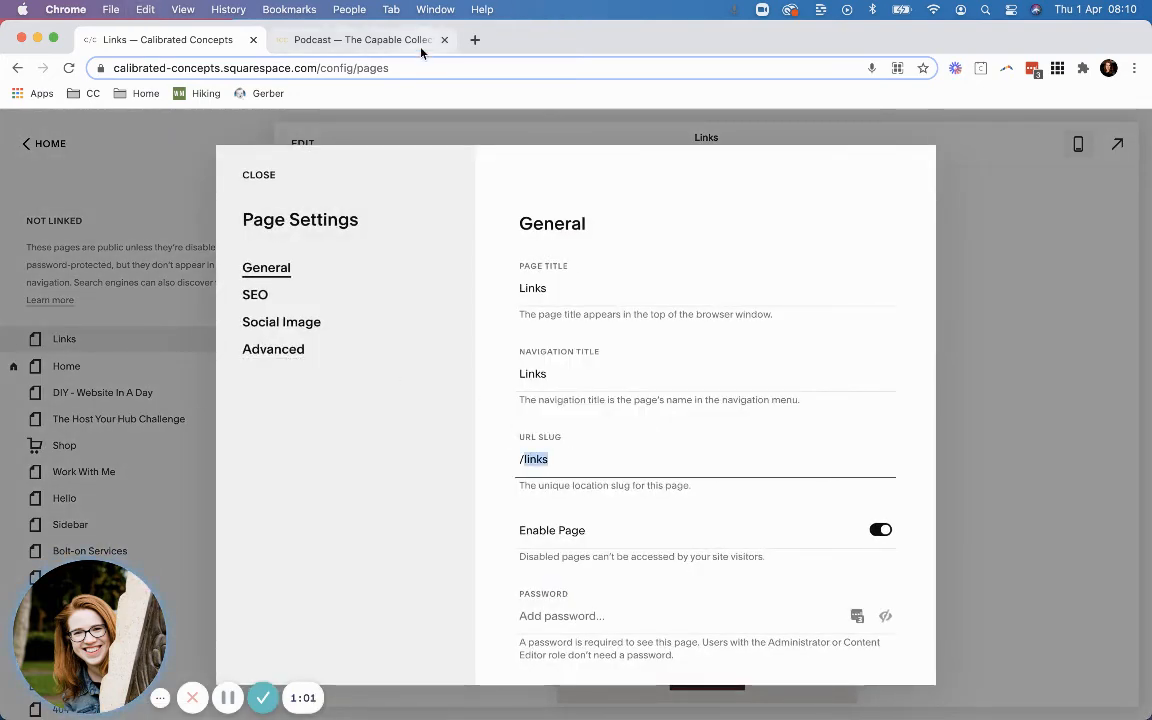
- Open the live page calibratedconcepts.com/links in the second browser tab and select its full web address
{"action": "left_click", "coordinate": [378, 41]}
{"action": "left_click", "coordinate": [439, 68]}
{"action": "type", "text": "CALibratedconcepts.com"}
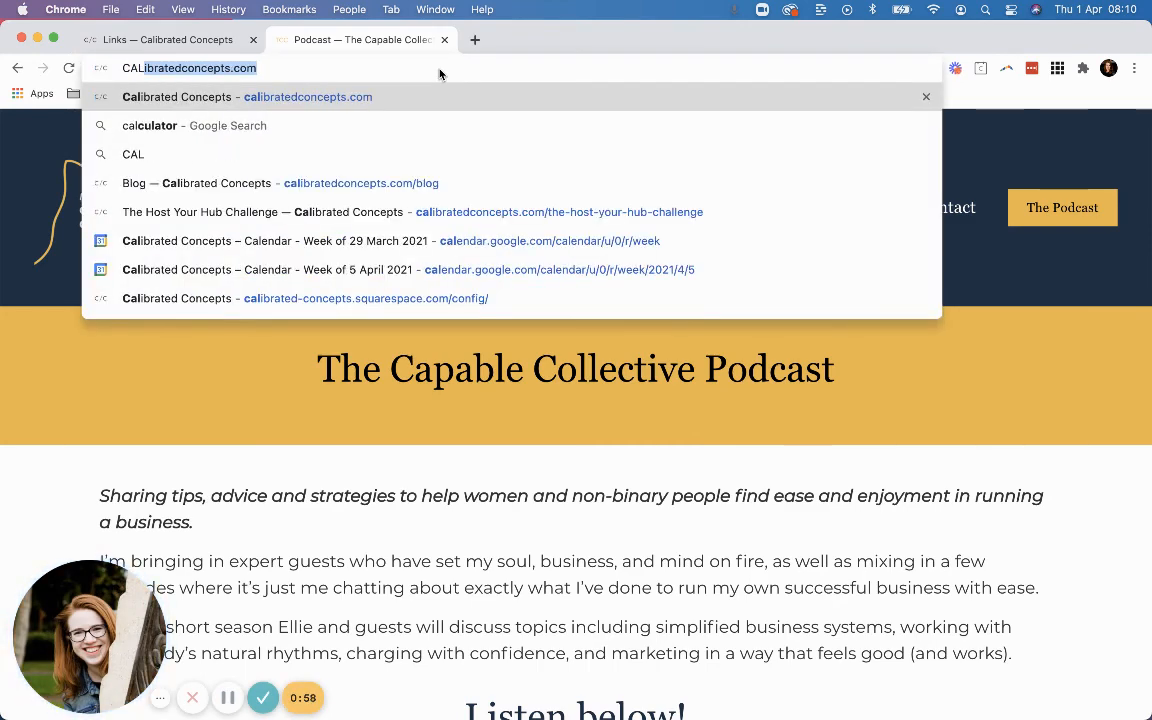
{"action": "key", "text": "Return"}
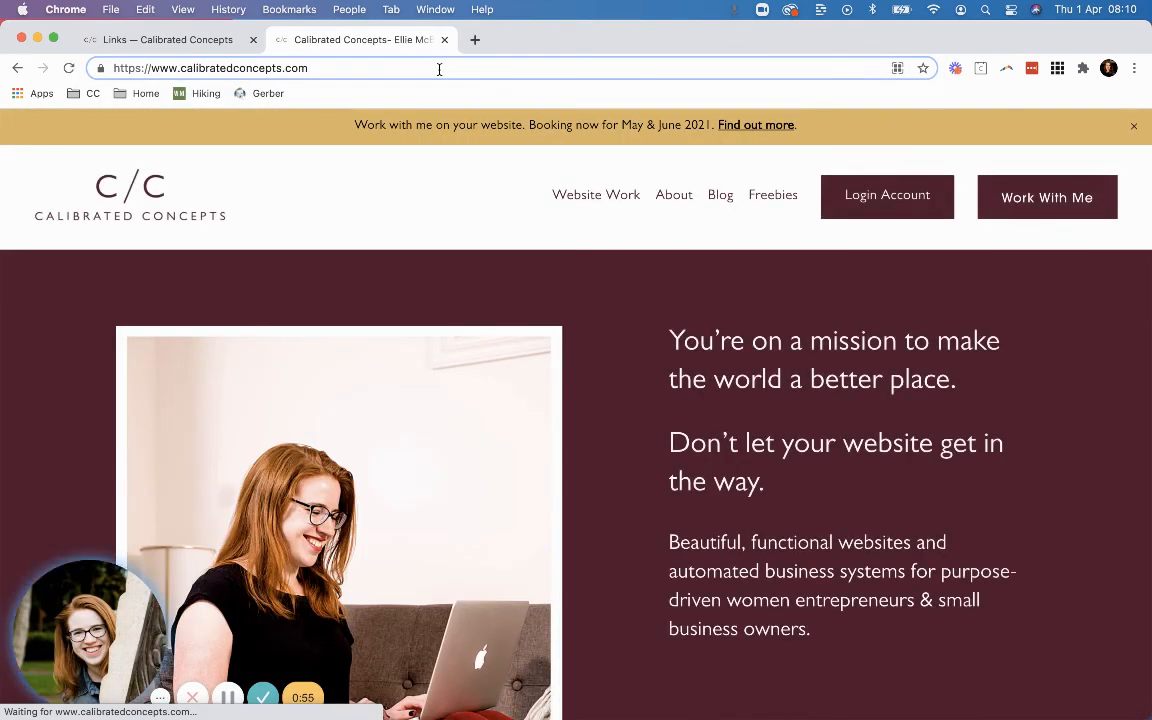
{"action": "type", "text": "/links"}
{"action": "key", "text": "Return"}
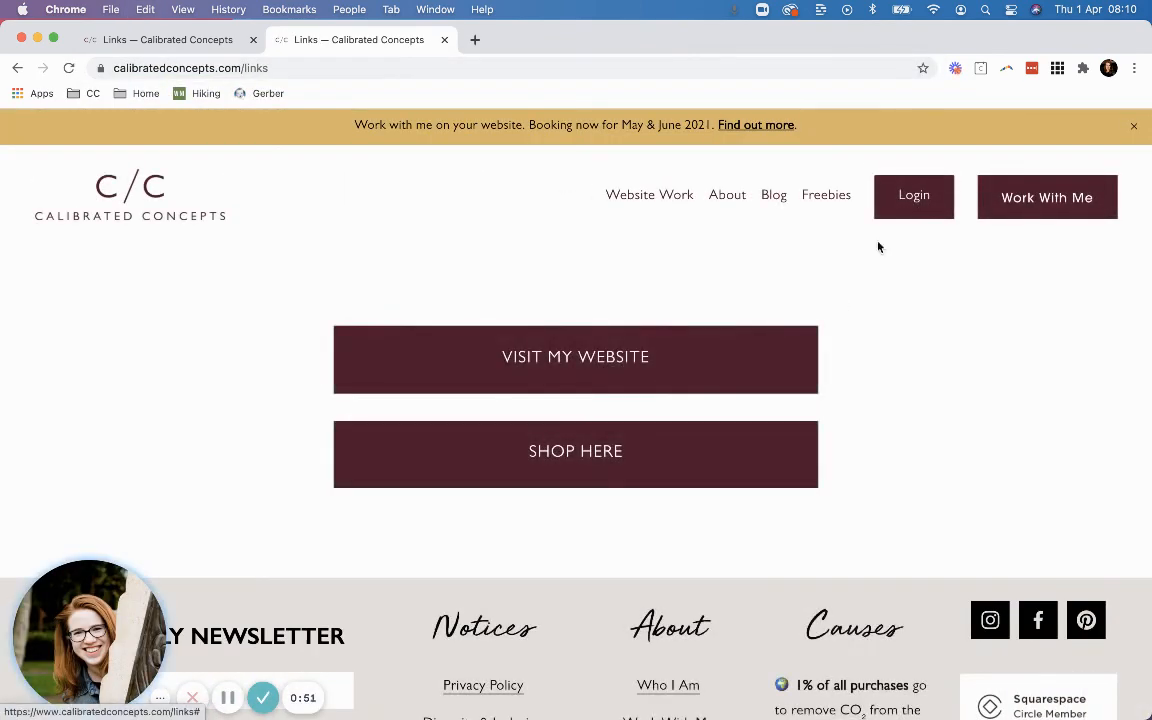
{"action": "double_click", "coordinate": [282, 68]}
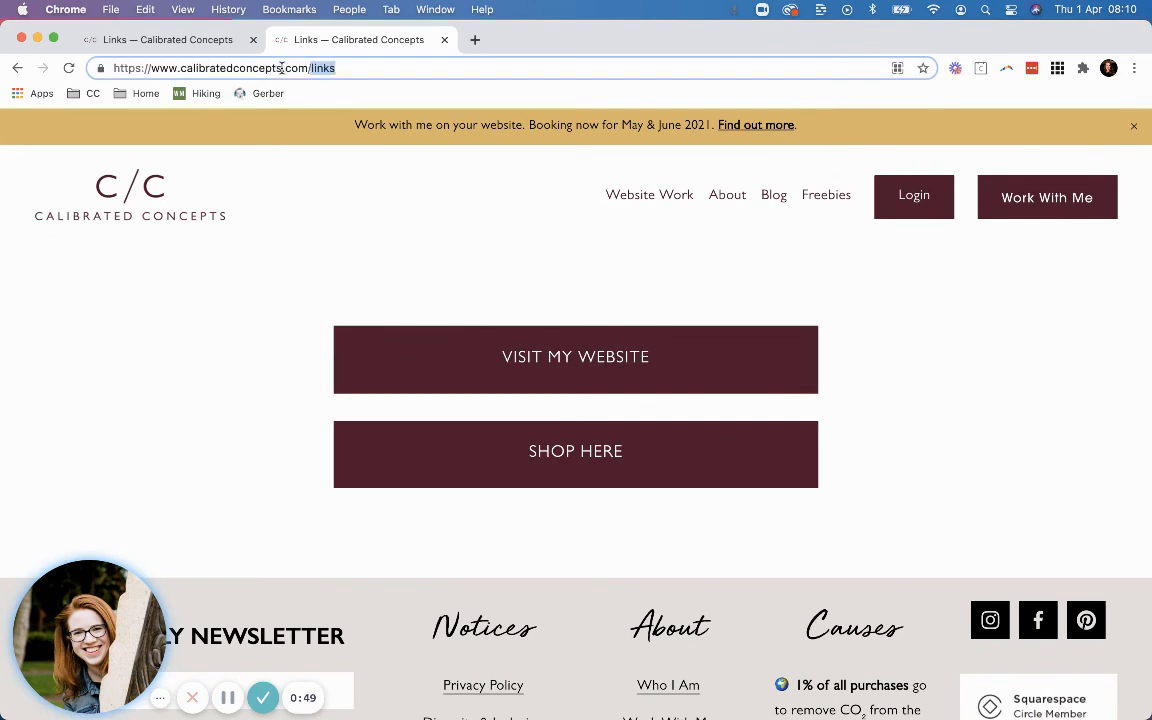
{"action": "triple_click", "coordinate": [339, 67]}
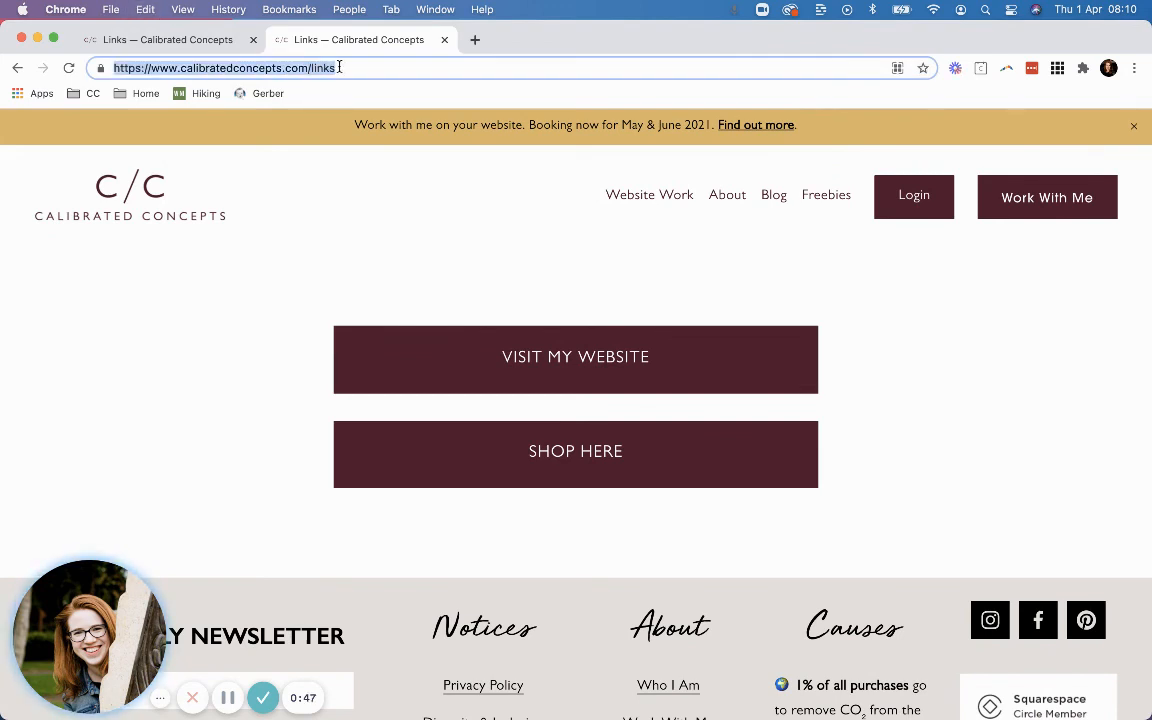